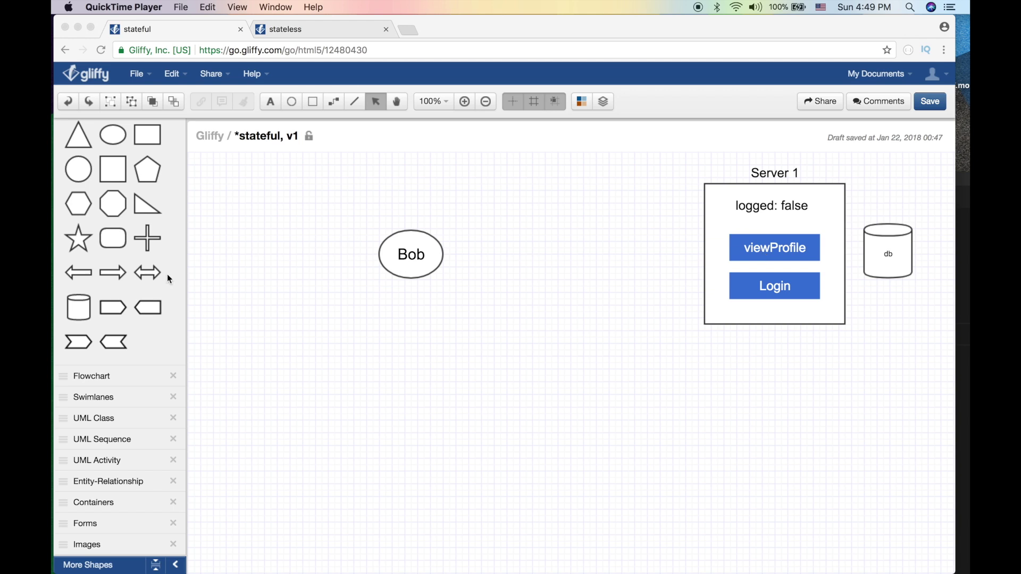
pyautogui.moveTo(108, 275); pyautogui.dragTo(497, 264)
pyautogui.moveTo(111, 272); pyautogui.dragTo(484, 243)
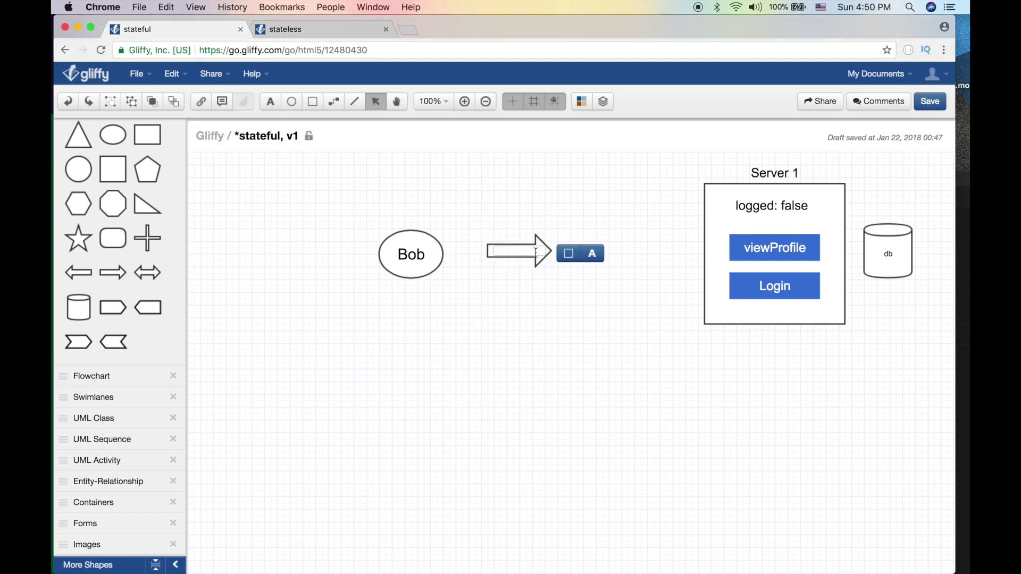
pyautogui.write('http://server1/login')
pyautogui.click(486, 259)
pyautogui.moveTo(479, 282); pyautogui.dragTo(458, 294)
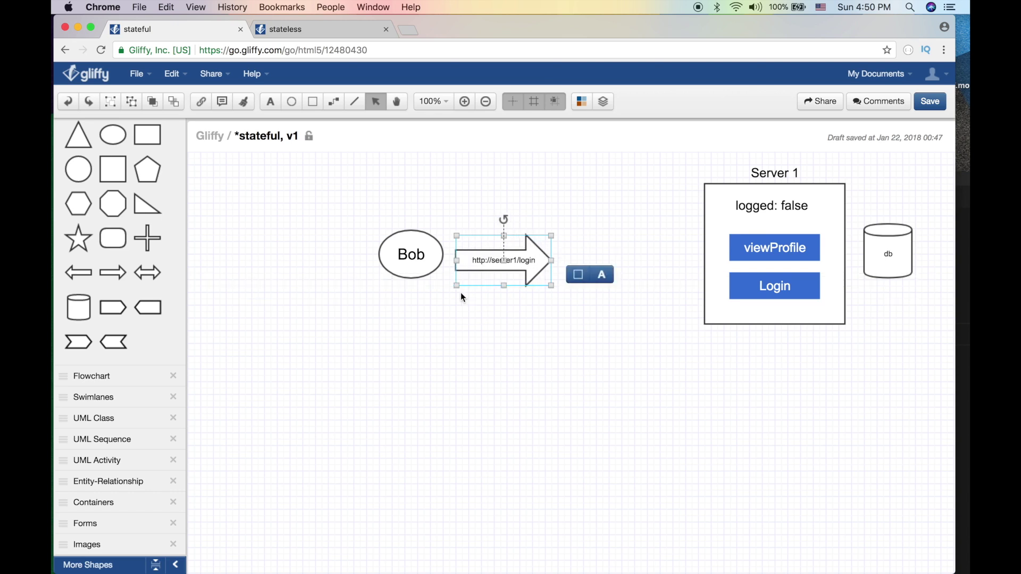
pyautogui.moveTo(553, 260); pyautogui.dragTo(589, 260)
pyautogui.doubleClick(573, 264)
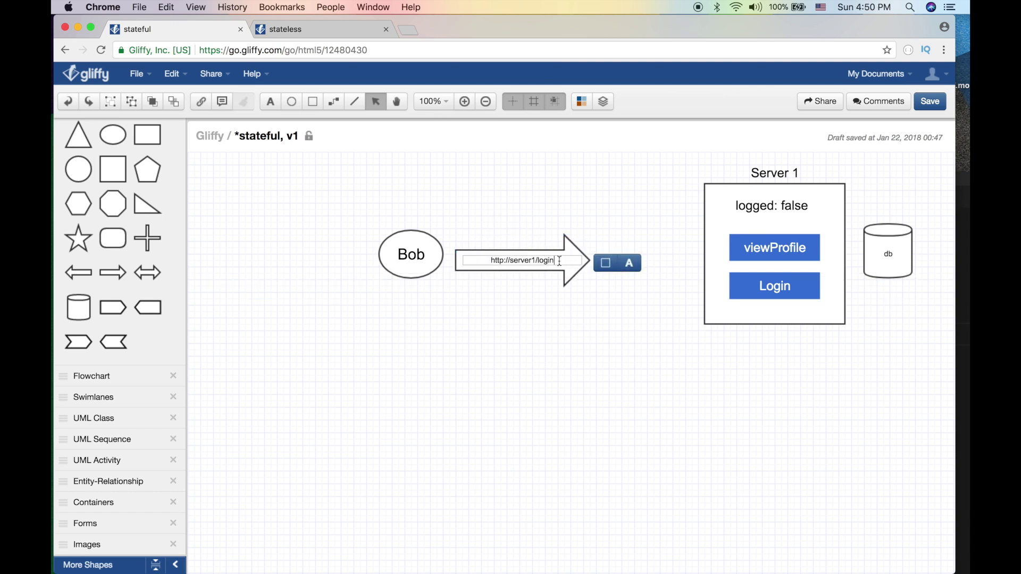
pyautogui.write('?username=bob;')
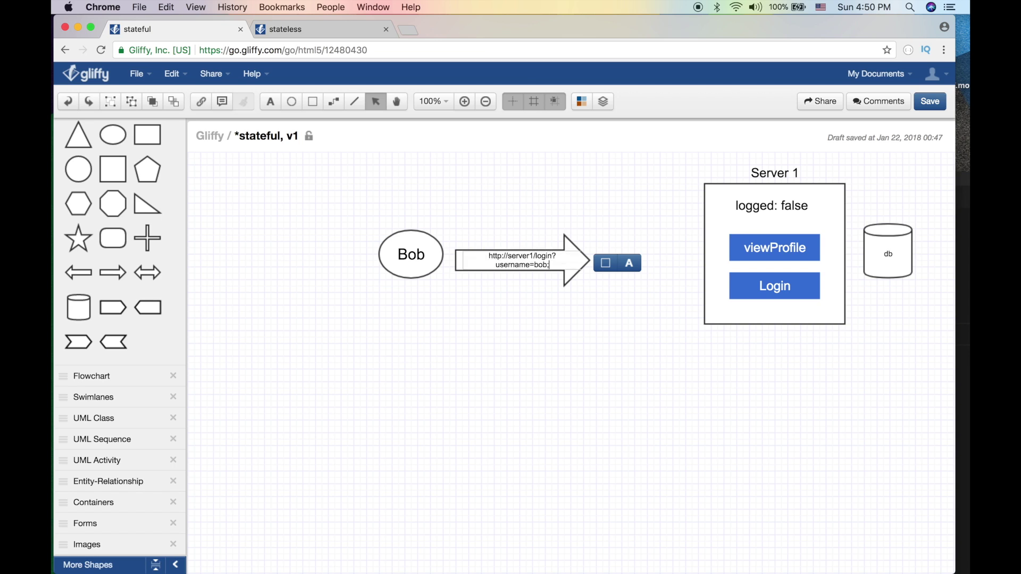
pyautogui.press('BackSpace')
pyautogui.write('&password=bob1')
pyautogui.click(620, 300)
# Set the arrow label's font size to 18px.
pyautogui.click(564, 277)
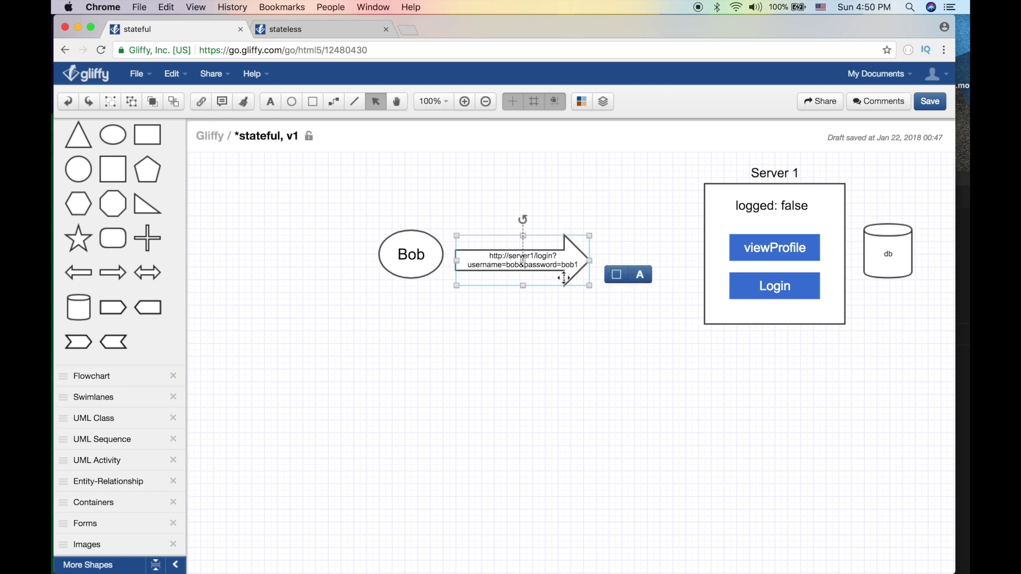
pyautogui.click(640, 274)
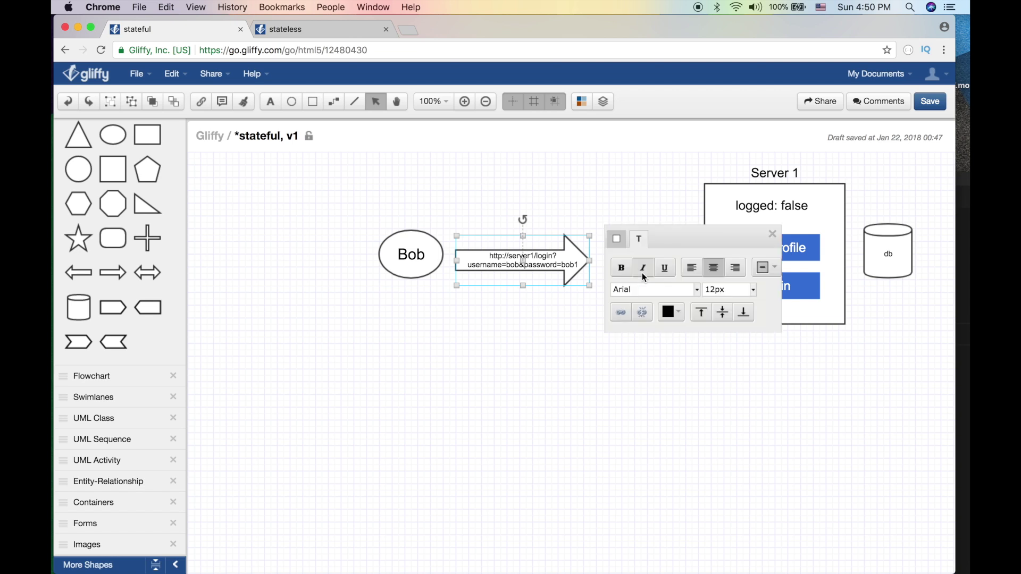
pyautogui.click(753, 282)
pyautogui.click(726, 319)
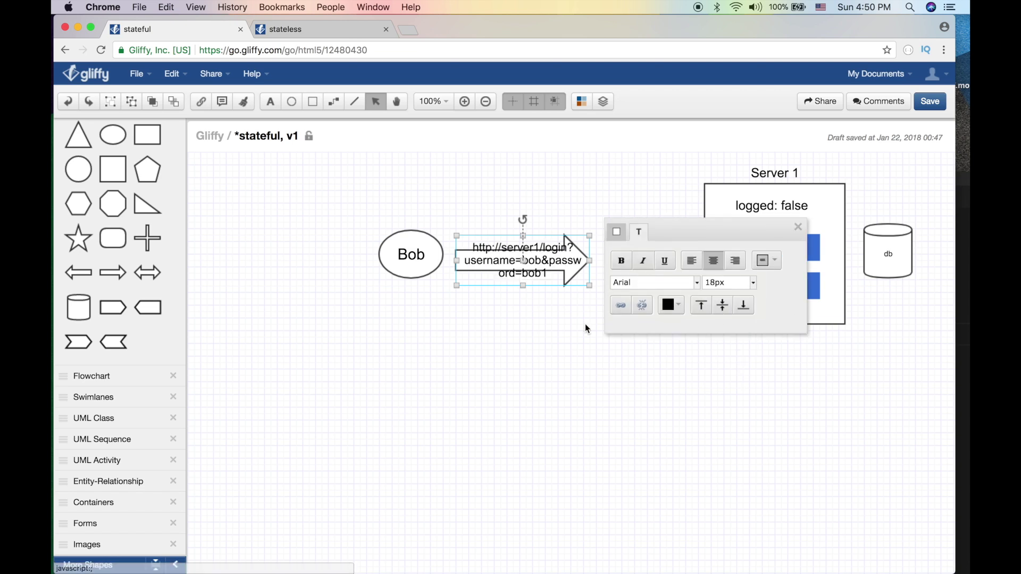
pyautogui.click(563, 292)
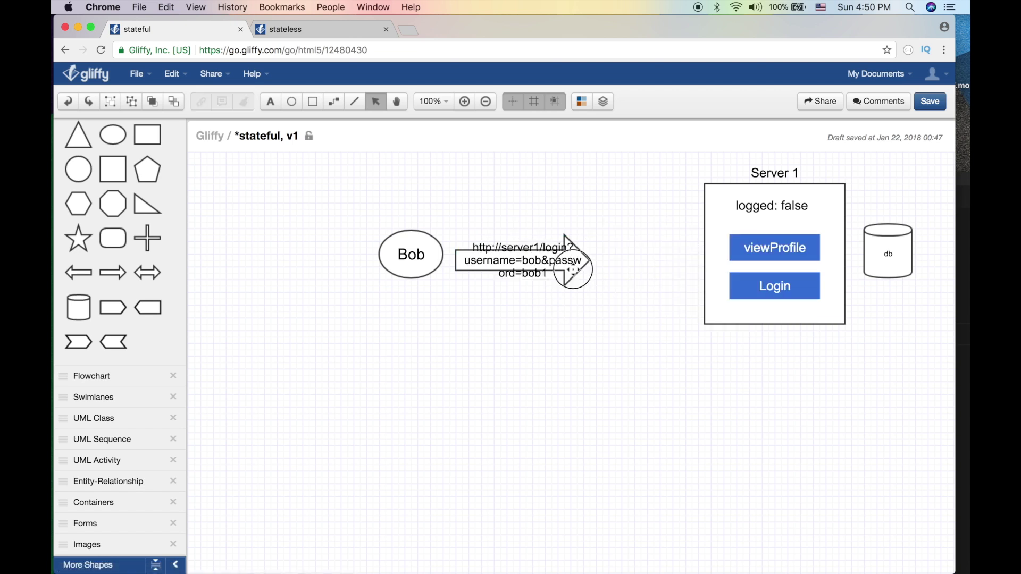
# Enlarge the arrow so the label fits, and move it up level with Bob.
pyautogui.click(573, 269)
pyautogui.moveTo(591, 290); pyautogui.dragTo(674, 323)
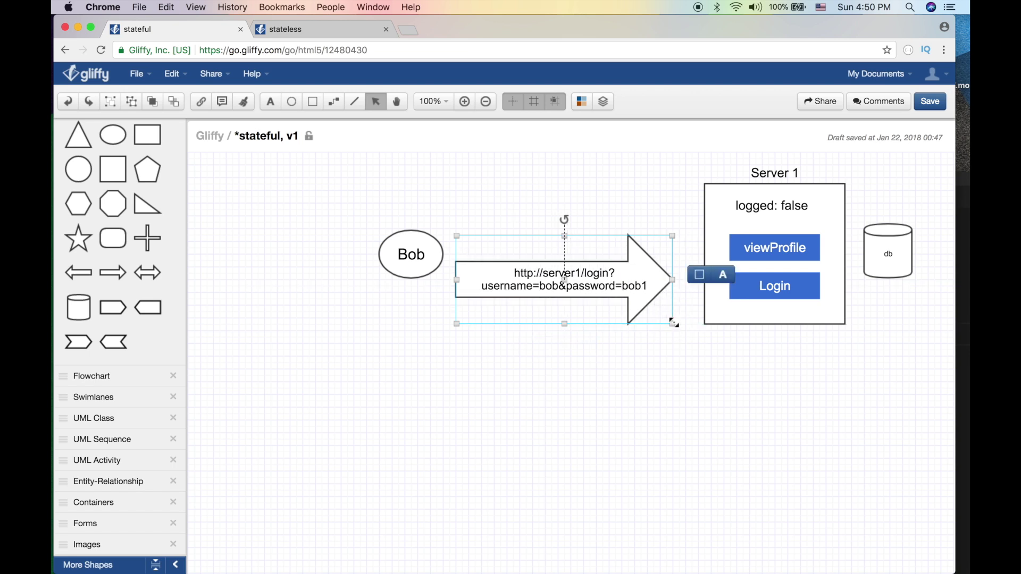
pyautogui.click(560, 173)
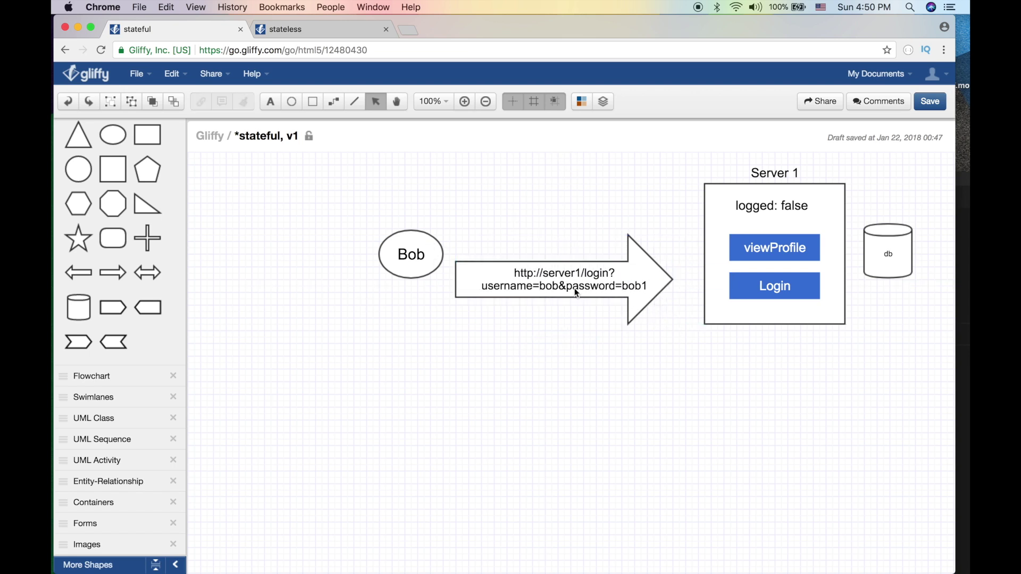
pyautogui.moveTo(592, 271); pyautogui.dragTo(591, 247)
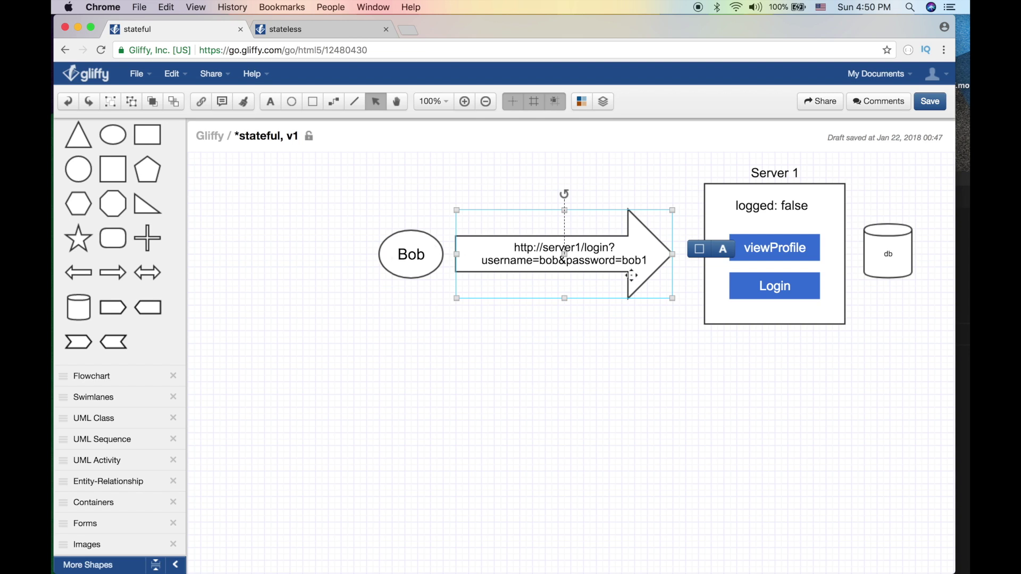
pyautogui.click(622, 187)
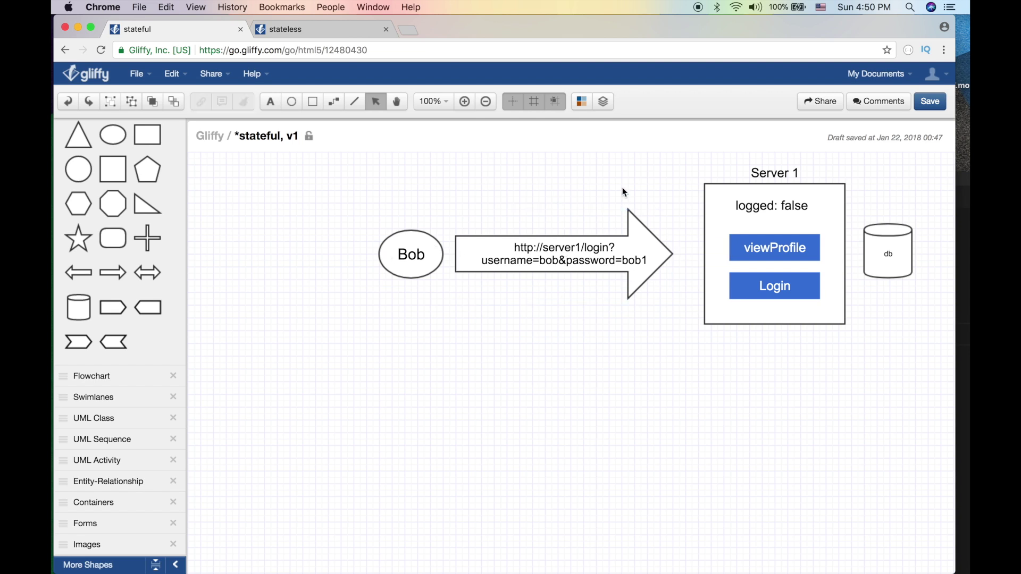
pyautogui.click(767, 287)
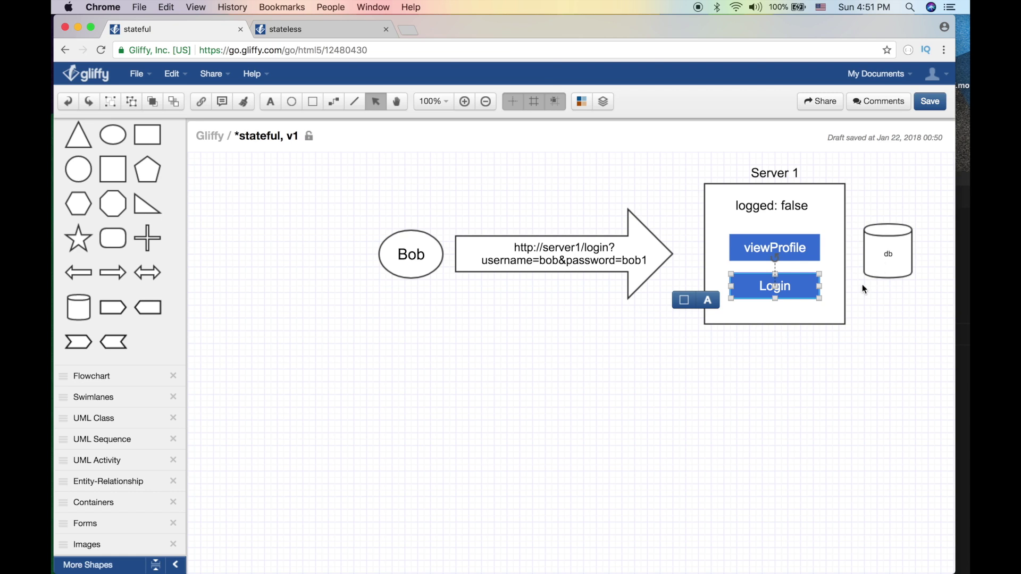
# Replace 'false' with 'true' in Server 1's 'logged: false' status text.
pyautogui.click(844, 308)
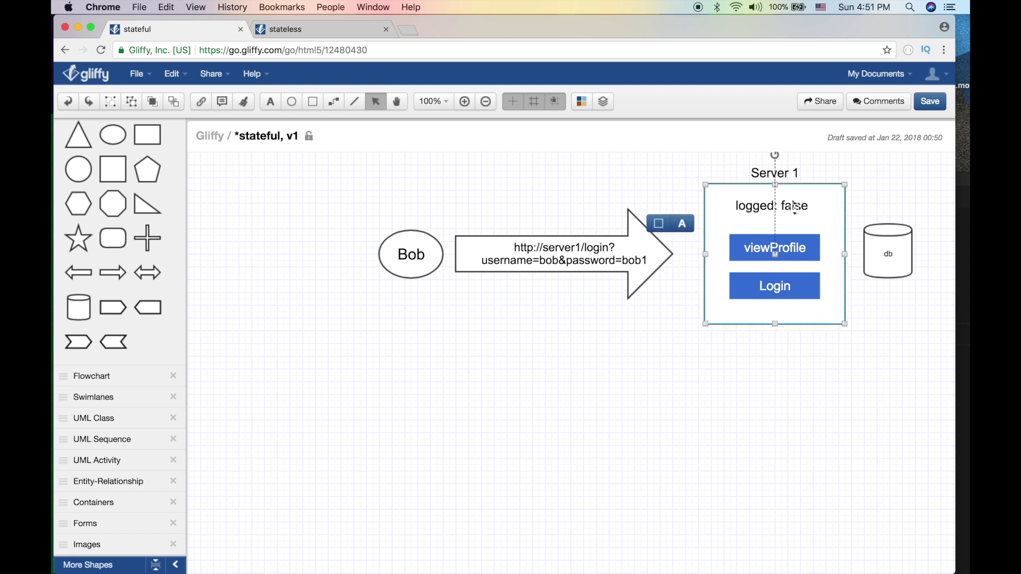
pyautogui.click(795, 206)
pyautogui.doubleClick(796, 206)
pyautogui.doubleClick(796, 206)
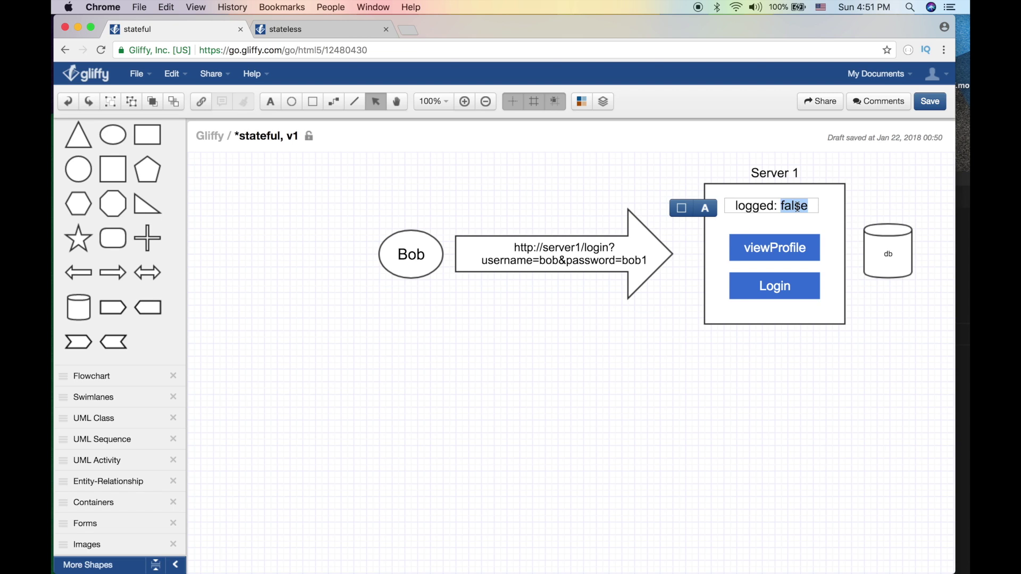
pyautogui.write('true')
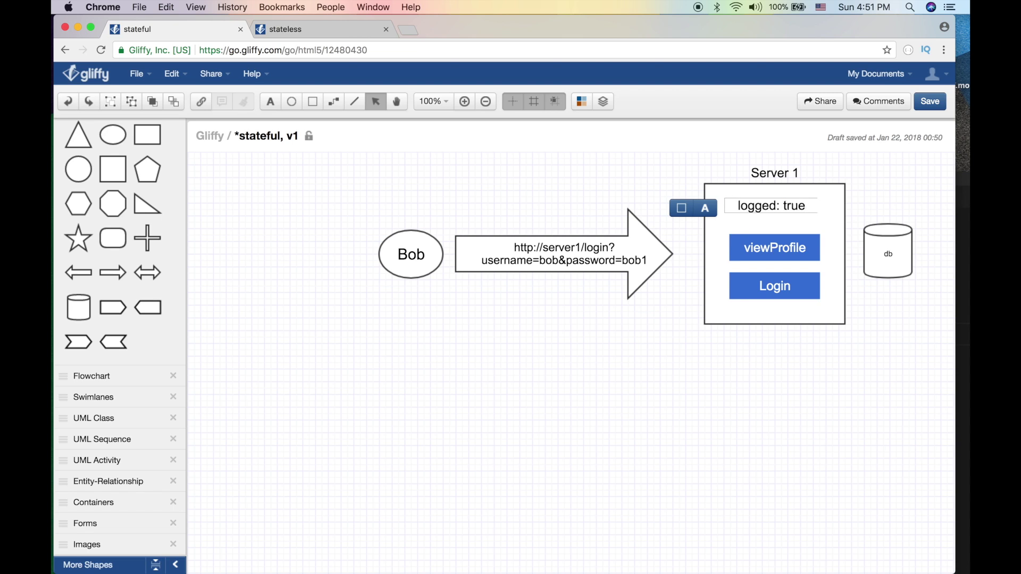
pyautogui.click(781, 205)
pyautogui.click(596, 129)
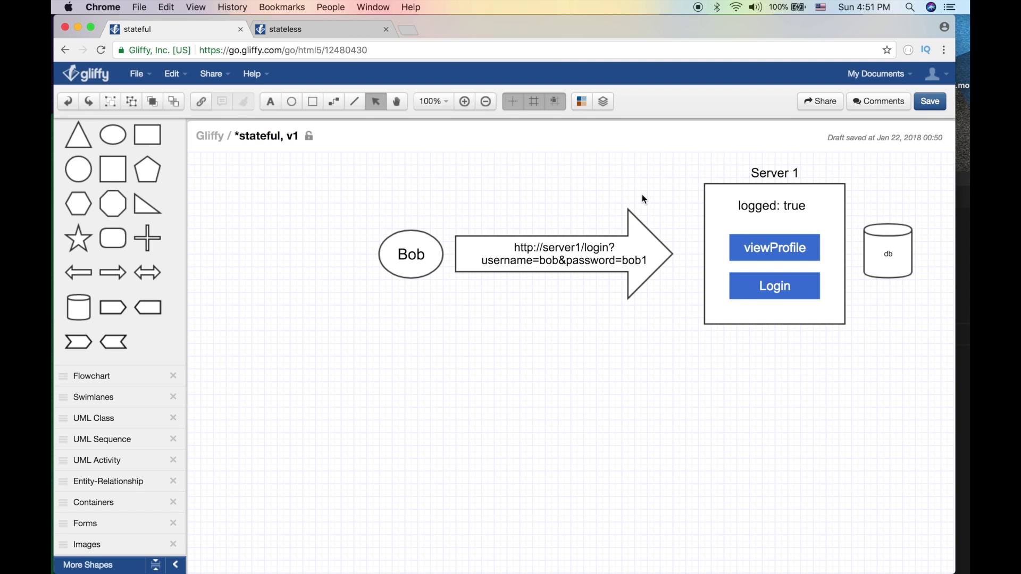
# Replace the login path and parameters in the arrow's URL with viewProfile.
pyautogui.moveTo(336, 199); pyautogui.dragTo(702, 331)
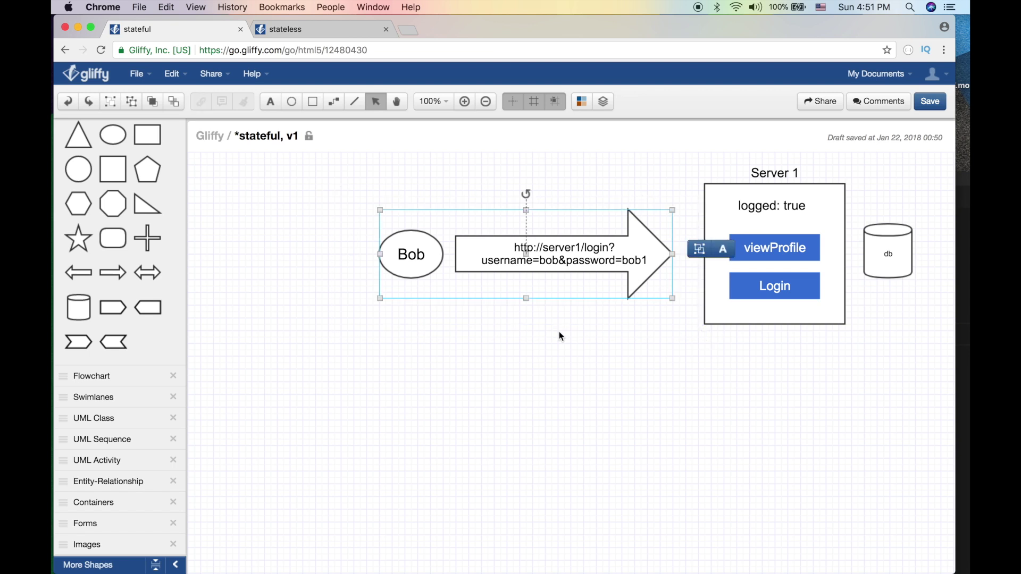
pyautogui.click(429, 295)
pyautogui.click(411, 254)
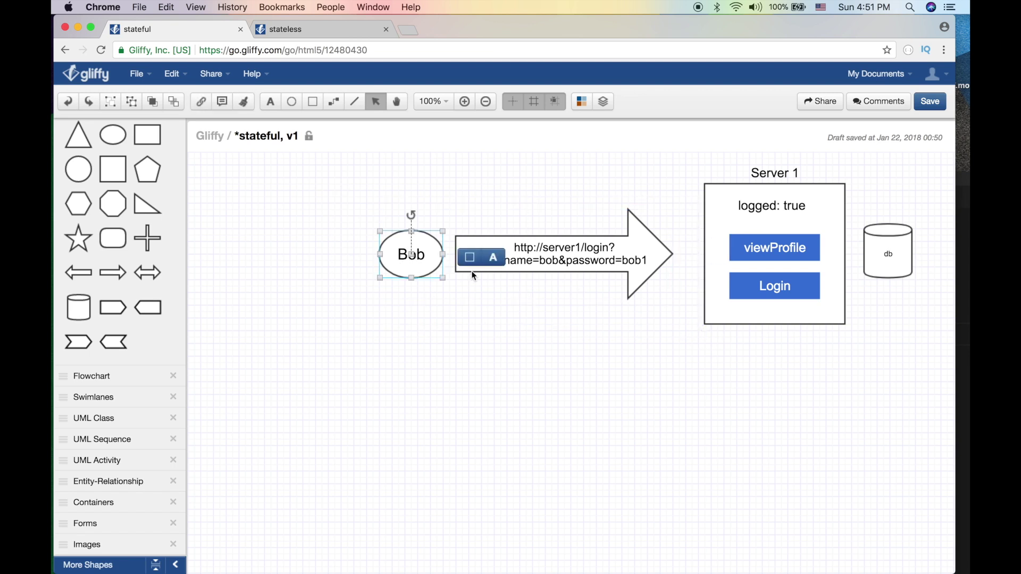
pyautogui.click(448, 365)
pyautogui.click(593, 254)
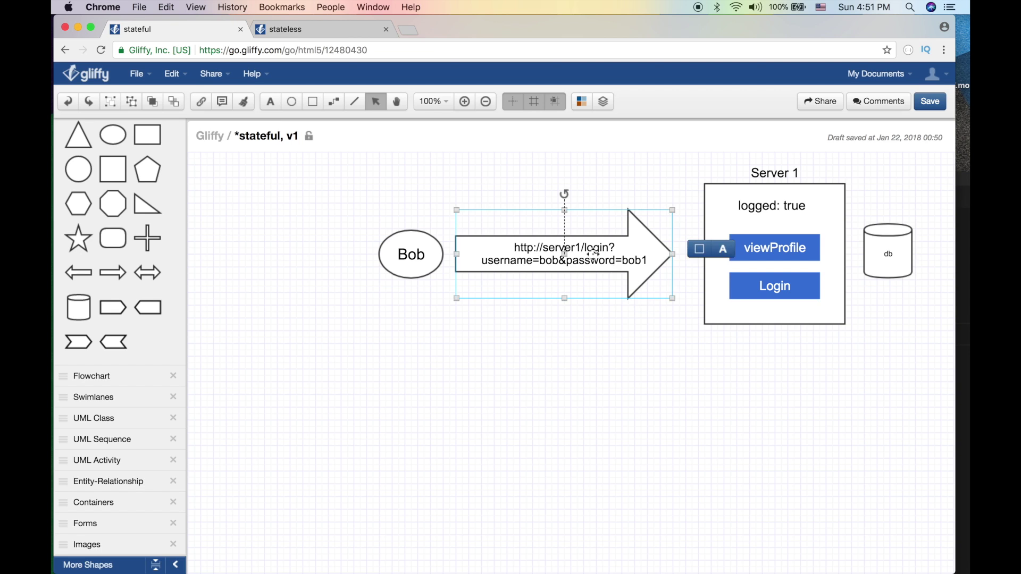
pyautogui.doubleClick(587, 250)
pyautogui.click(585, 249)
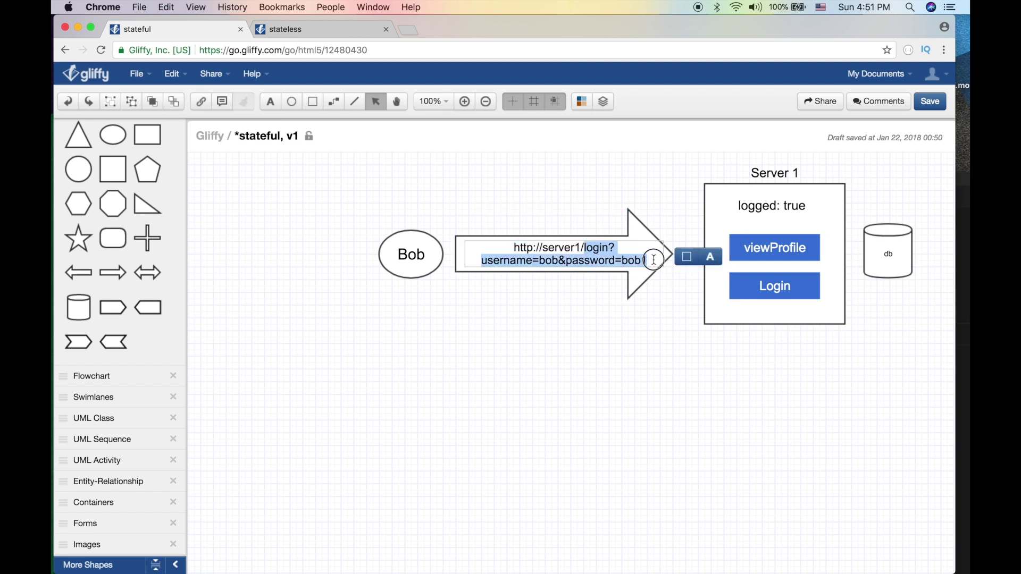
pyautogui.press('BackSpace')
pyautogui.write('viewPr')
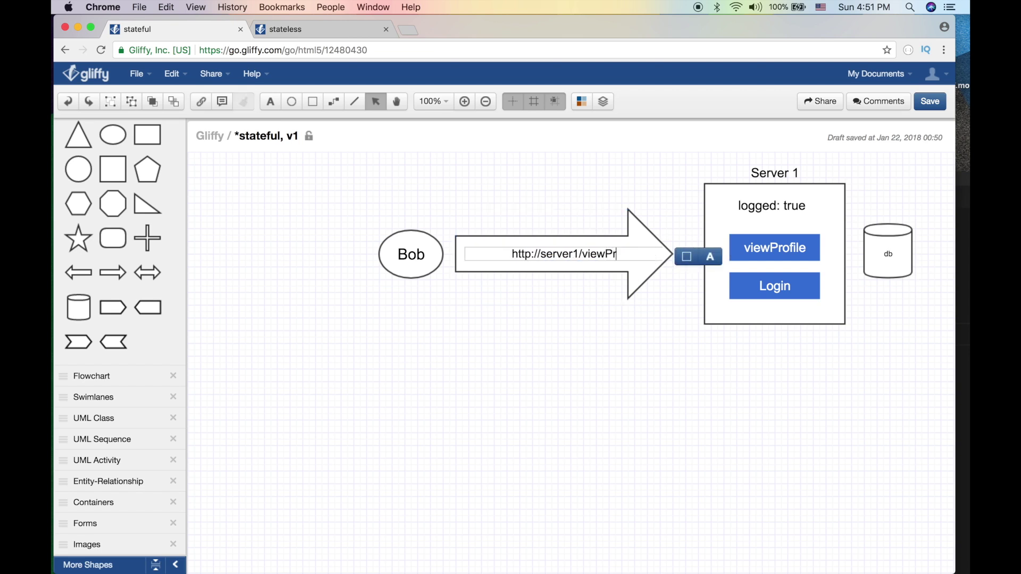
pyautogui.write('ofile')
pyautogui.click(588, 320)
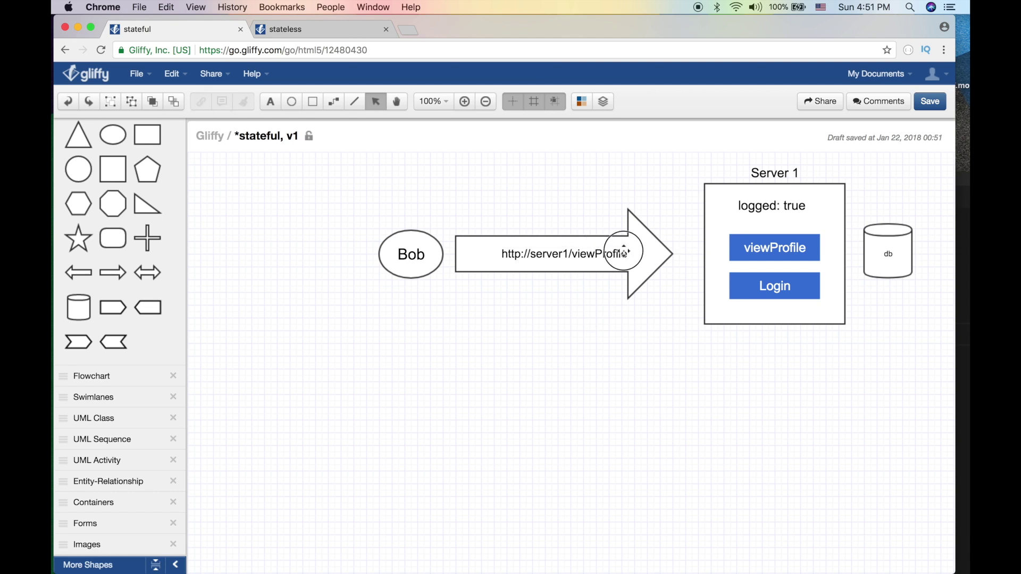
pyautogui.doubleClick(632, 255)
pyautogui.click(579, 311)
# Nudge Server 1's viewProfile button slightly up and left.
pyautogui.click(769, 261)
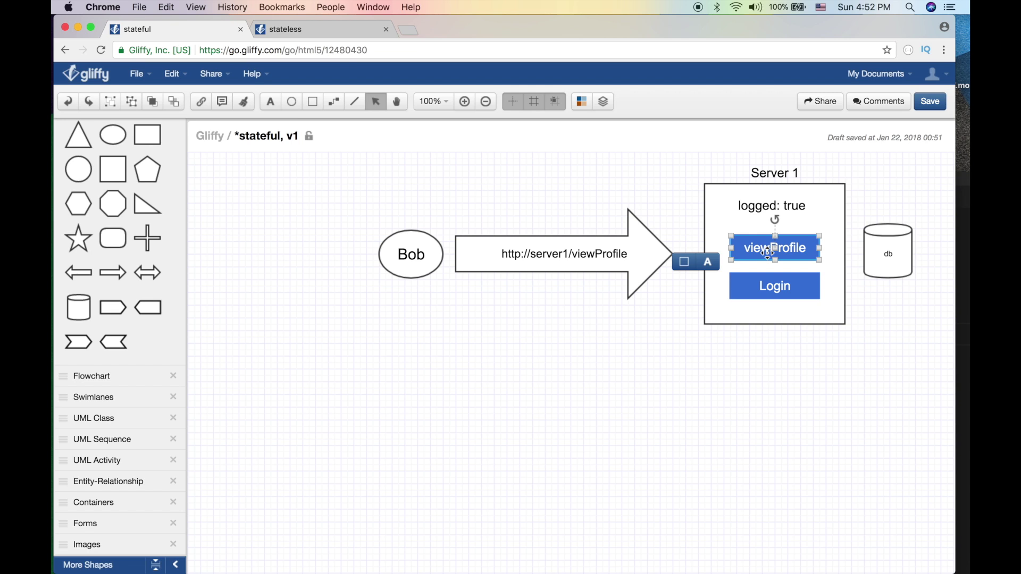
pyautogui.click(771, 206)
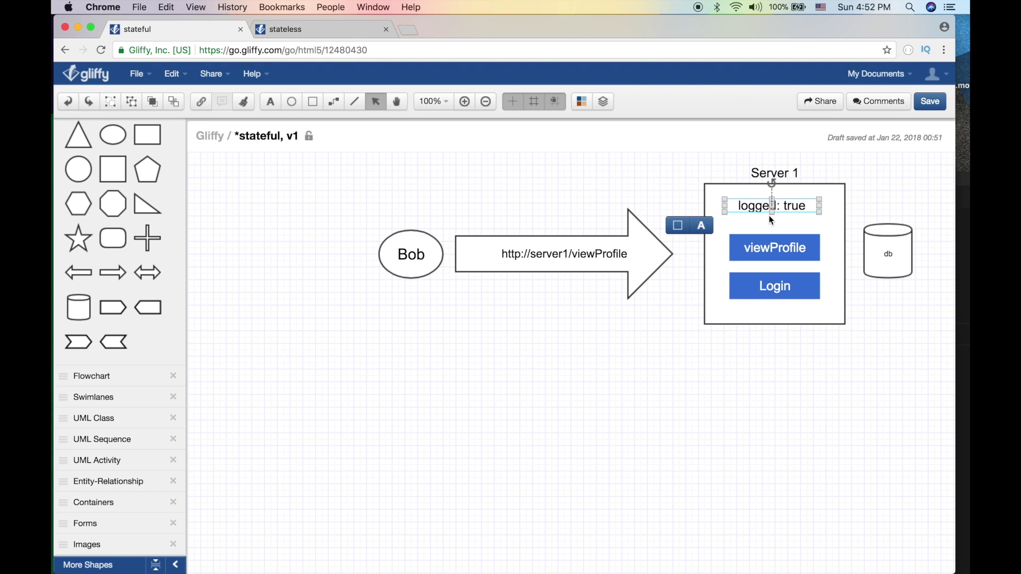
pyautogui.doubleClick(757, 206)
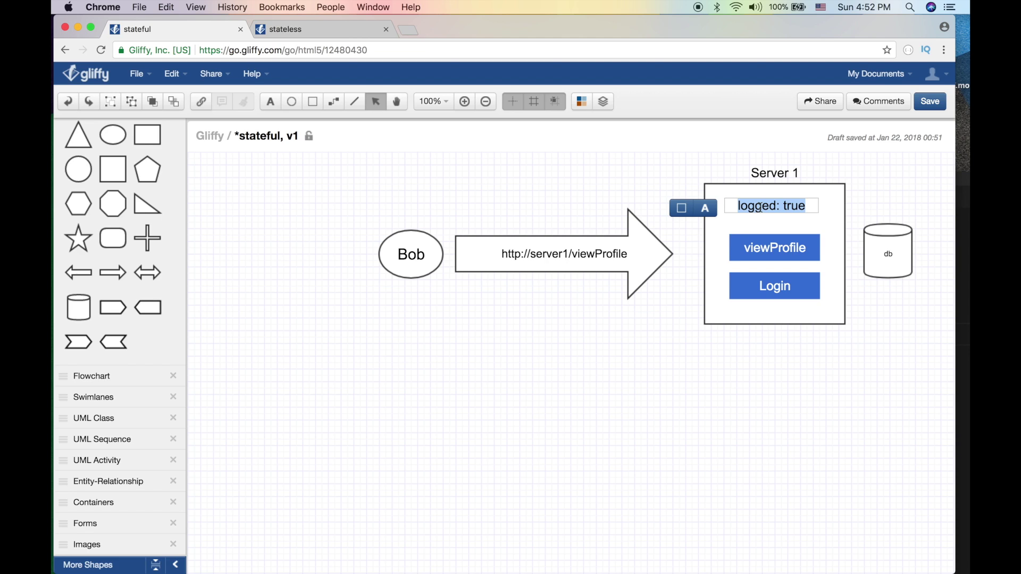
pyautogui.moveTo(765, 260); pyautogui.dragTo(794, 253)
pyautogui.click(794, 238)
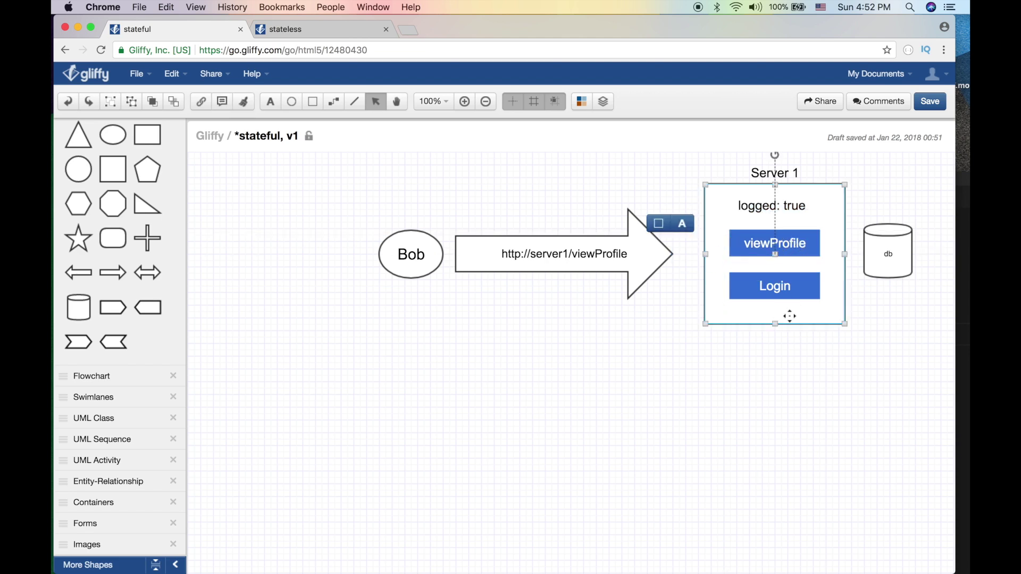
pyautogui.click(589, 371)
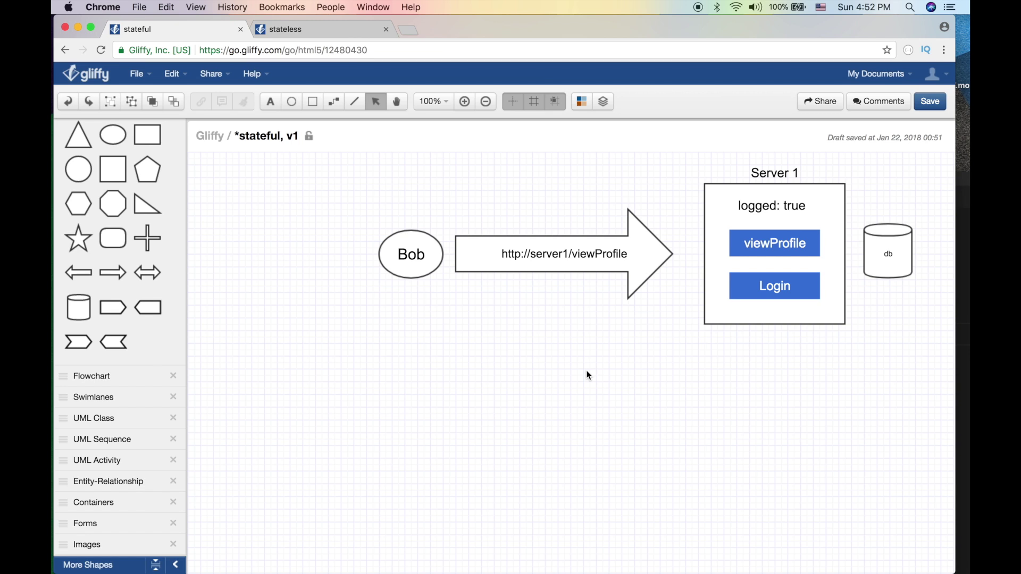
pyautogui.click(779, 274)
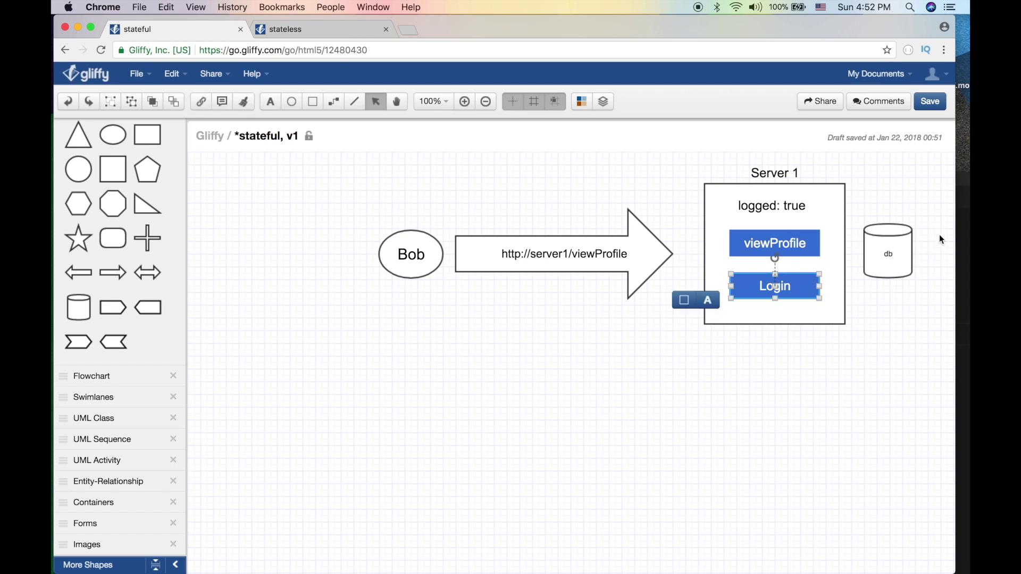
pyautogui.click(793, 435)
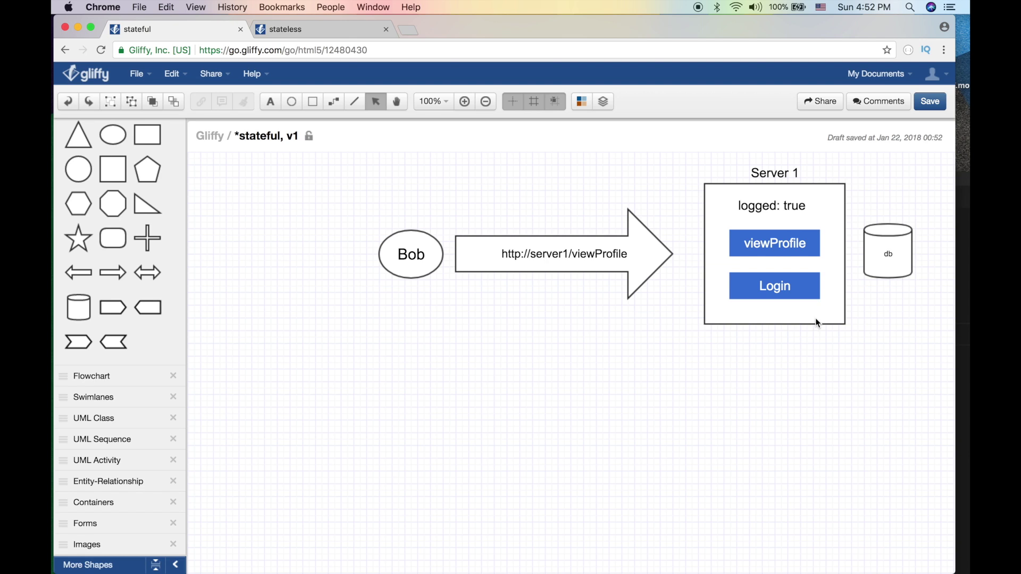
pyautogui.click(802, 278)
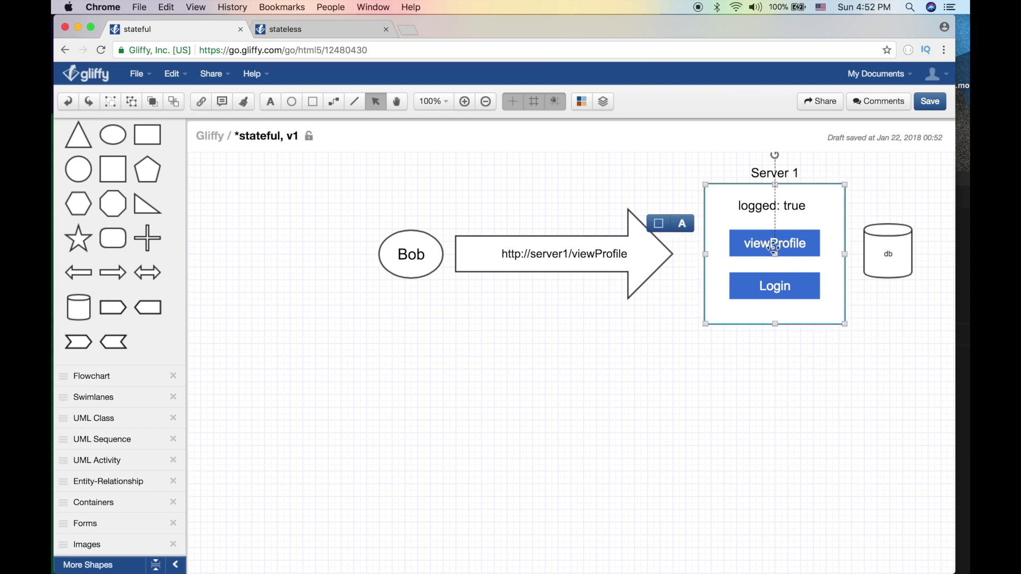
pyautogui.click(785, 411)
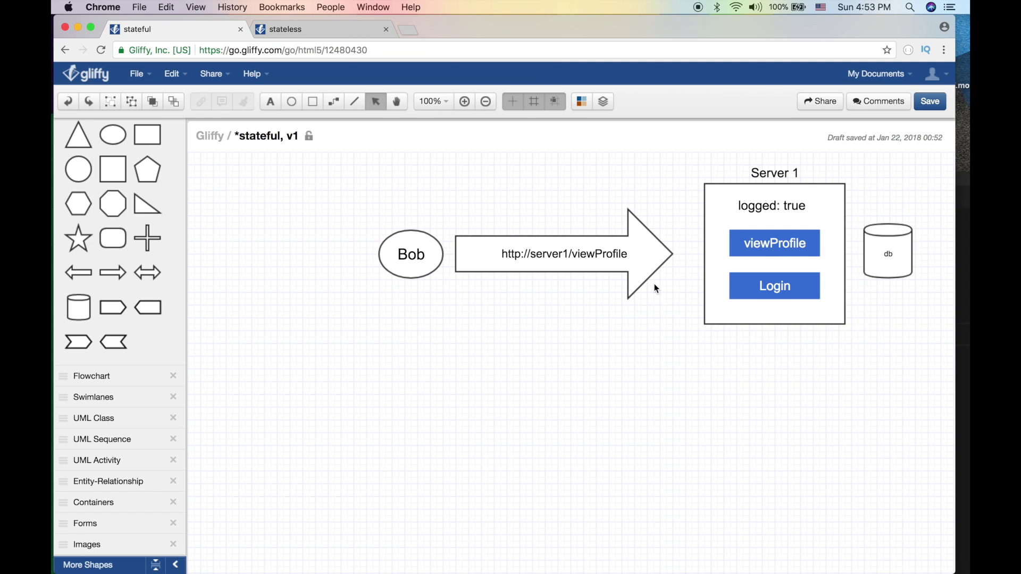
pyautogui.click(777, 322)
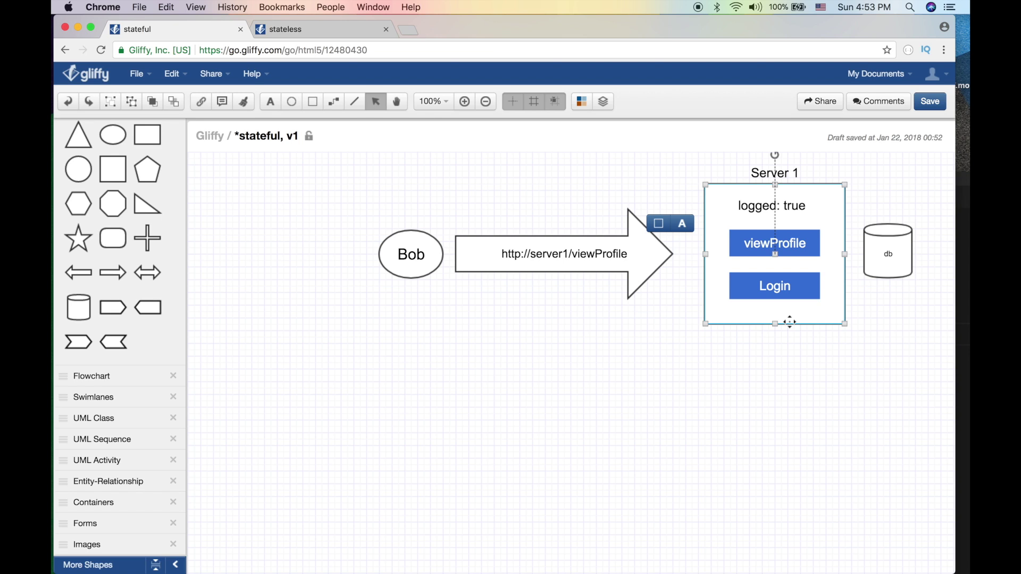
pyautogui.click(843, 347)
# Duplicate the Server 1 group below itself and rename the copy Server 2.
pyautogui.moveTo(863, 376); pyautogui.dragTo(693, 144)
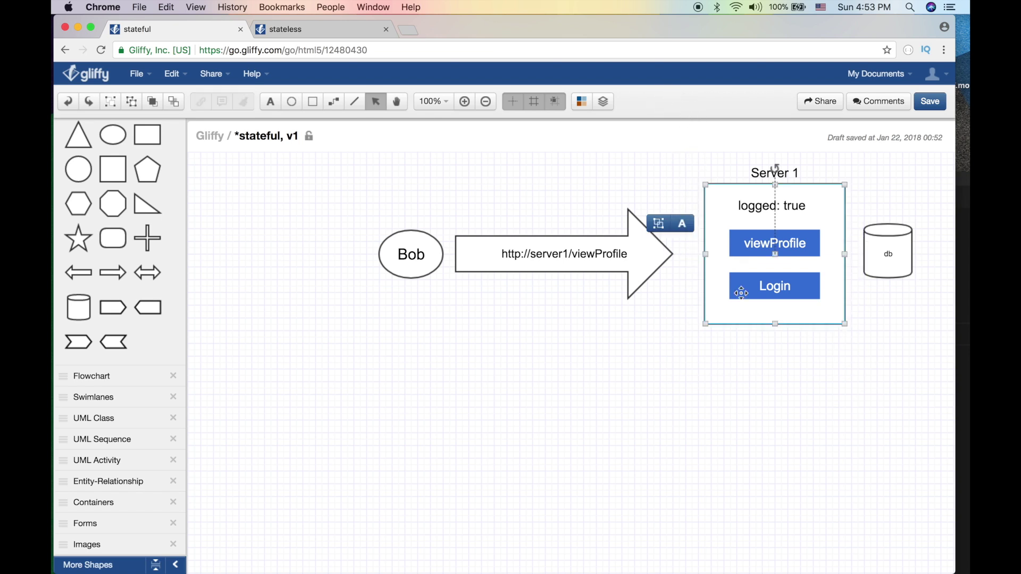
pyautogui.press('super+d')
pyautogui.moveTo(808, 358); pyautogui.dragTo(818, 498)
pyautogui.click(850, 361)
pyautogui.doubleClick(803, 357)
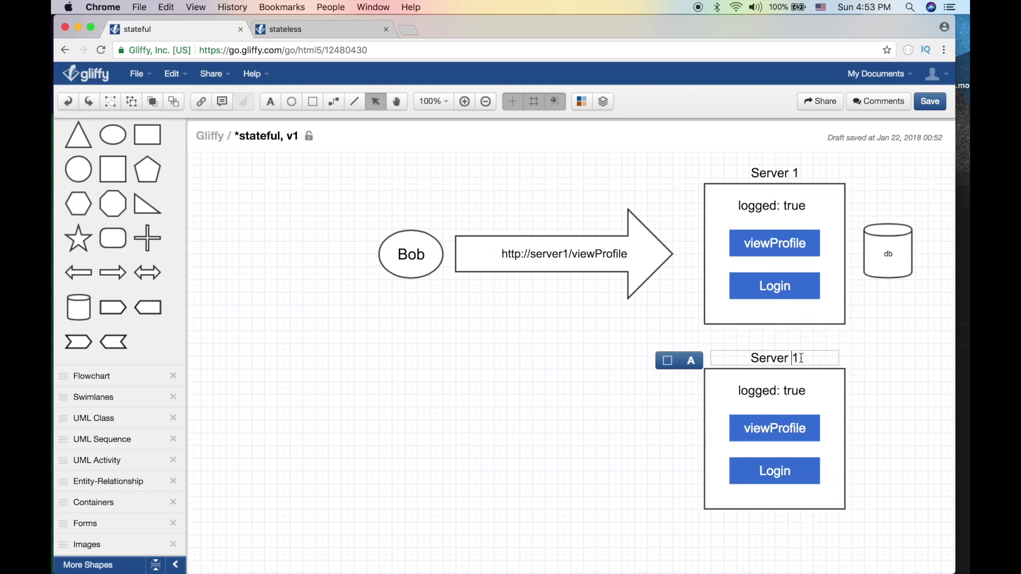
pyautogui.press('Delete')
pyautogui.write('2')
pyautogui.click(559, 361)
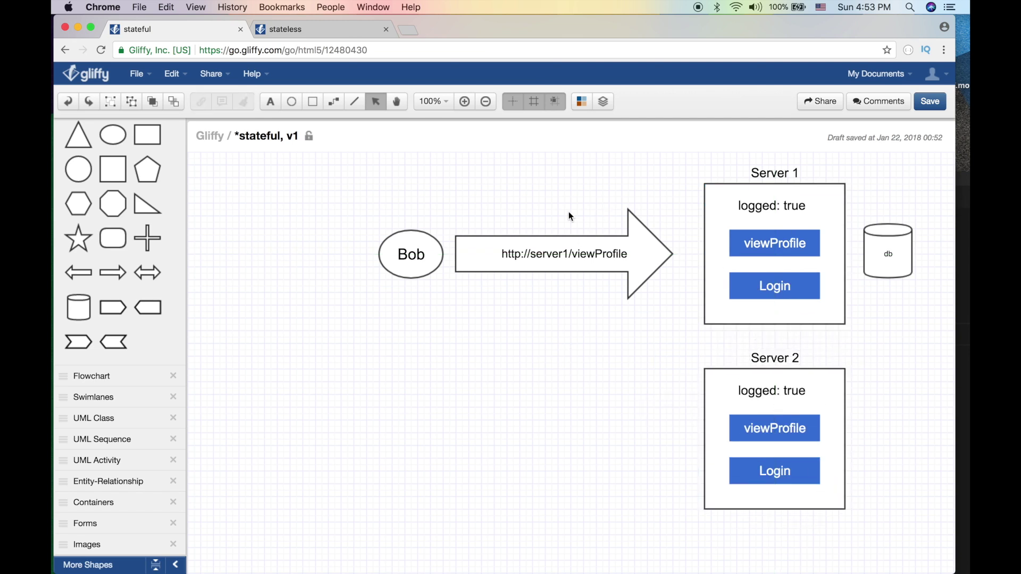
# Move the client and arrow down beside Server 2 and change the URL to server2.
pyautogui.moveTo(327, 207); pyautogui.dragTo(694, 344)
pyautogui.moveTo(632, 262); pyautogui.dragTo(607, 443)
pyautogui.click(520, 352)
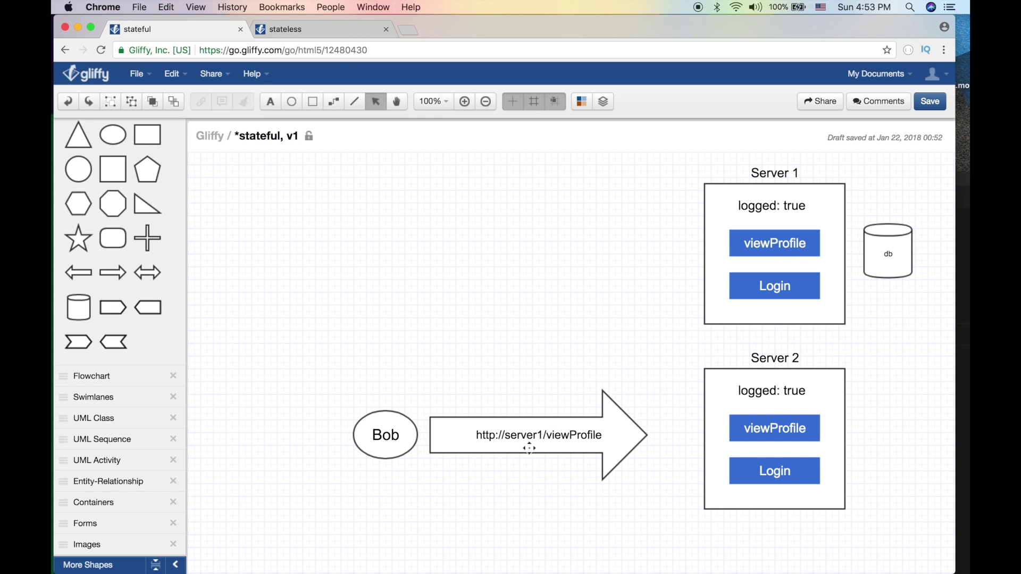
pyautogui.doubleClick(543, 436)
pyautogui.press('BackSpace')
pyautogui.write('2')
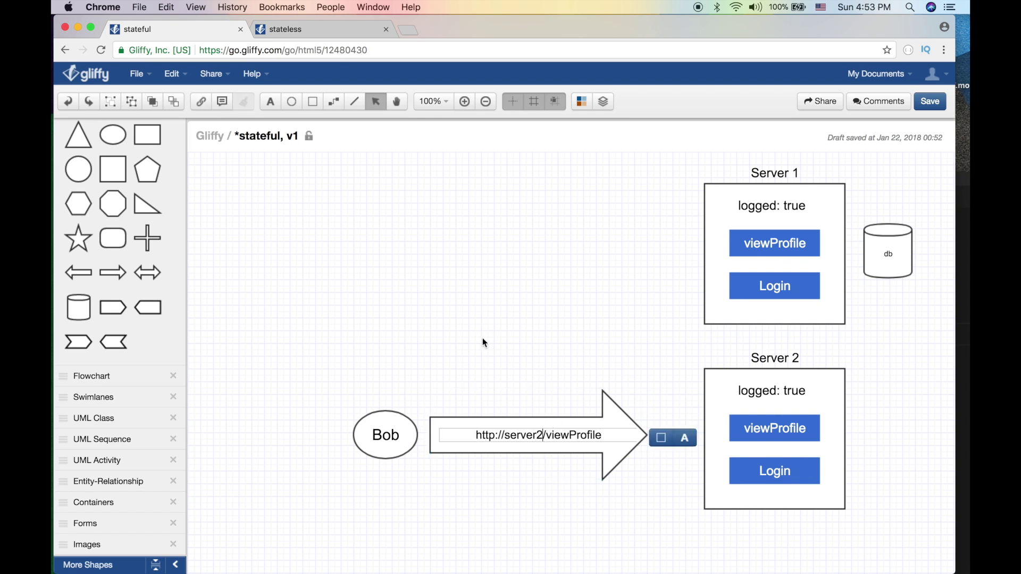
pyautogui.click(483, 337)
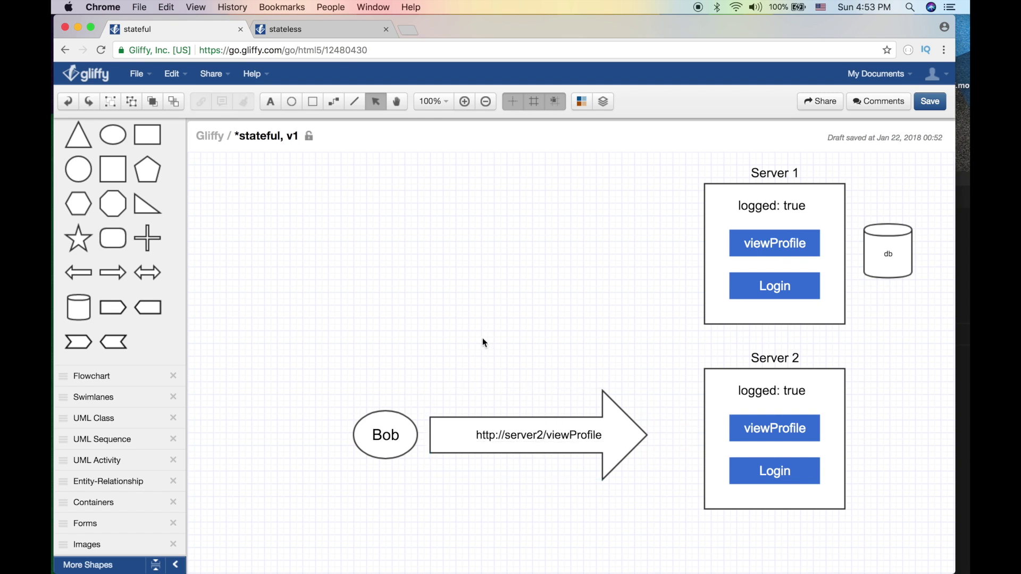
# Change Server 2's status text to 'logged: false'.
pyautogui.doubleClick(792, 391)
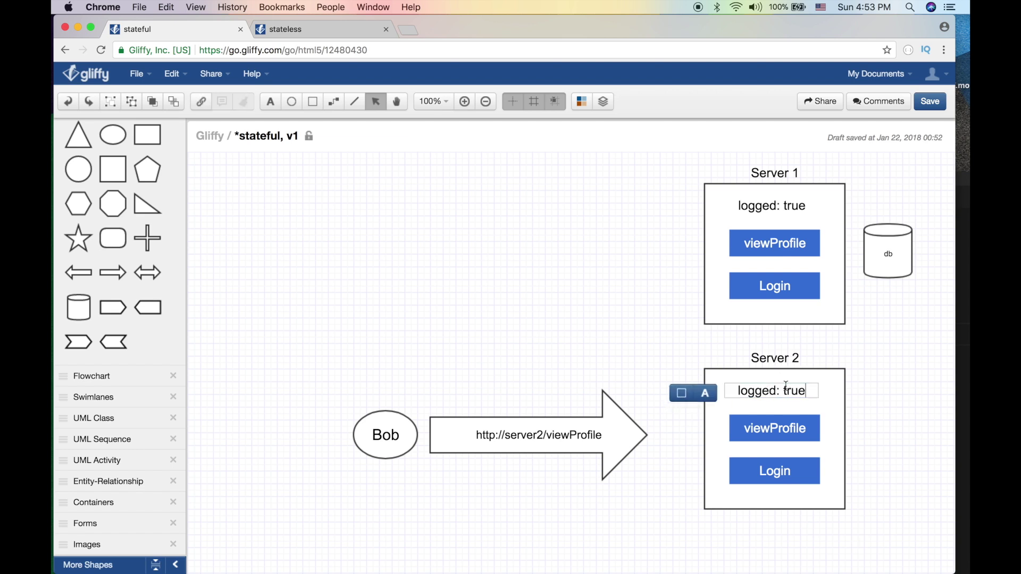
pyautogui.doubleClick(795, 391)
pyautogui.write('false')
pyautogui.click(555, 350)
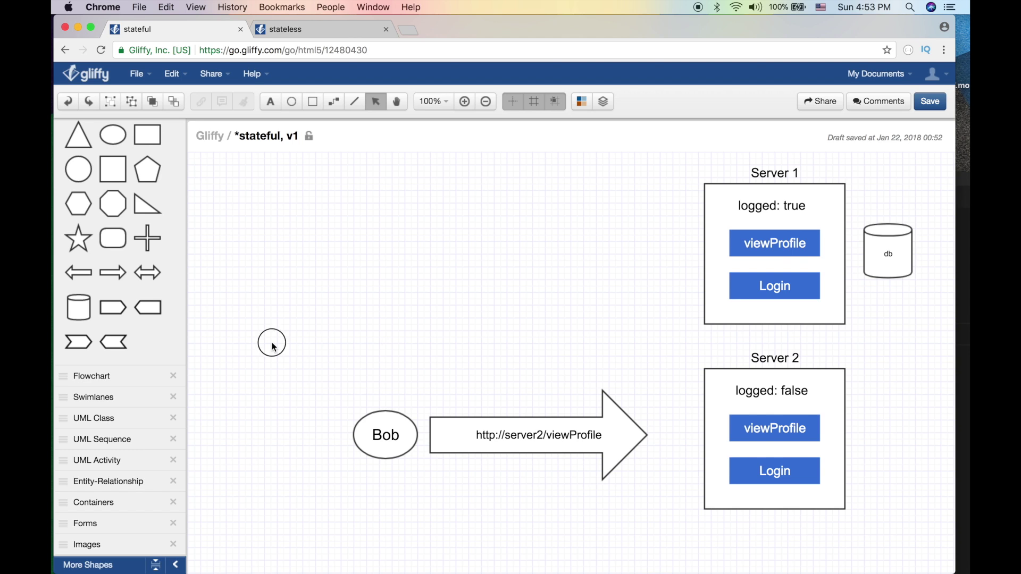
pyautogui.moveTo(271, 342); pyautogui.dragTo(686, 502)
pyautogui.doubleClick(586, 454)
pyautogui.doubleClick(519, 435)
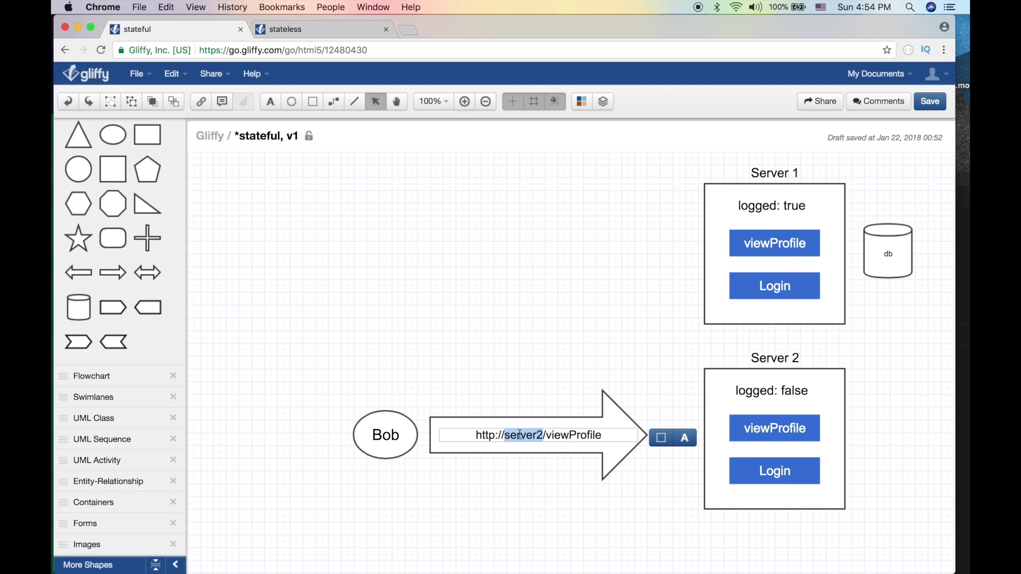
pyautogui.doubleClick(572, 433)
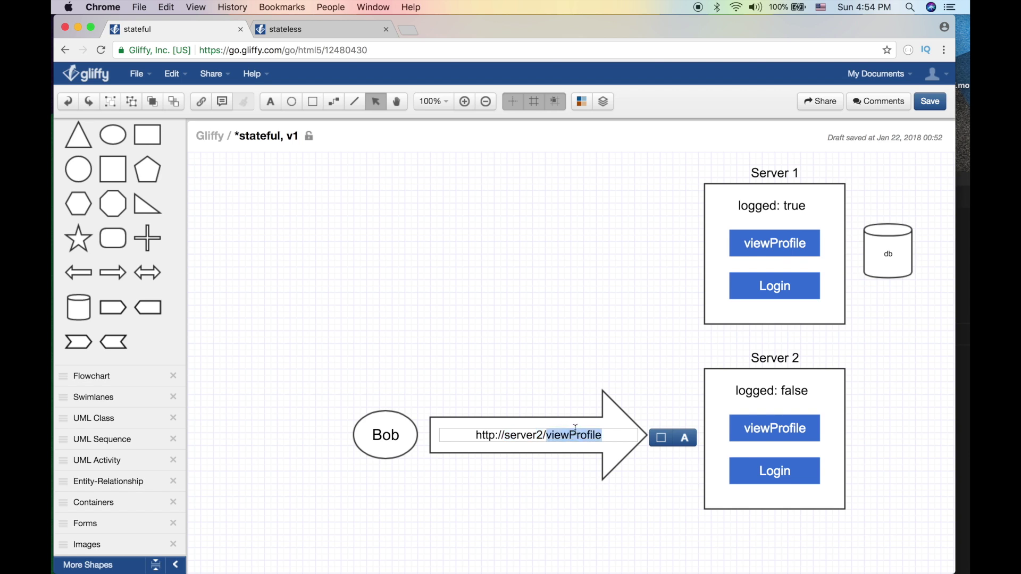
pyautogui.write('Login')
pyautogui.click(470, 339)
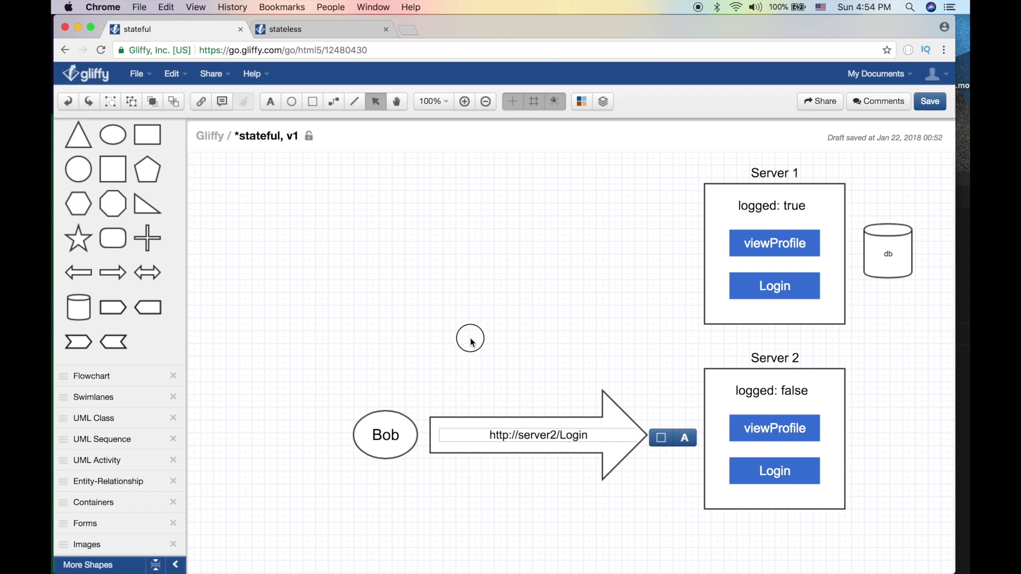
# Reopen the arrow label and discard the partial '?pa' query text.
pyautogui.click(564, 432)
pyautogui.click(574, 435)
pyautogui.write('?pa')
pyautogui.press('BackSpace')
pyautogui.press('BackSpace')
pyautogui.press('BackSpace')
pyautogui.click(518, 392)
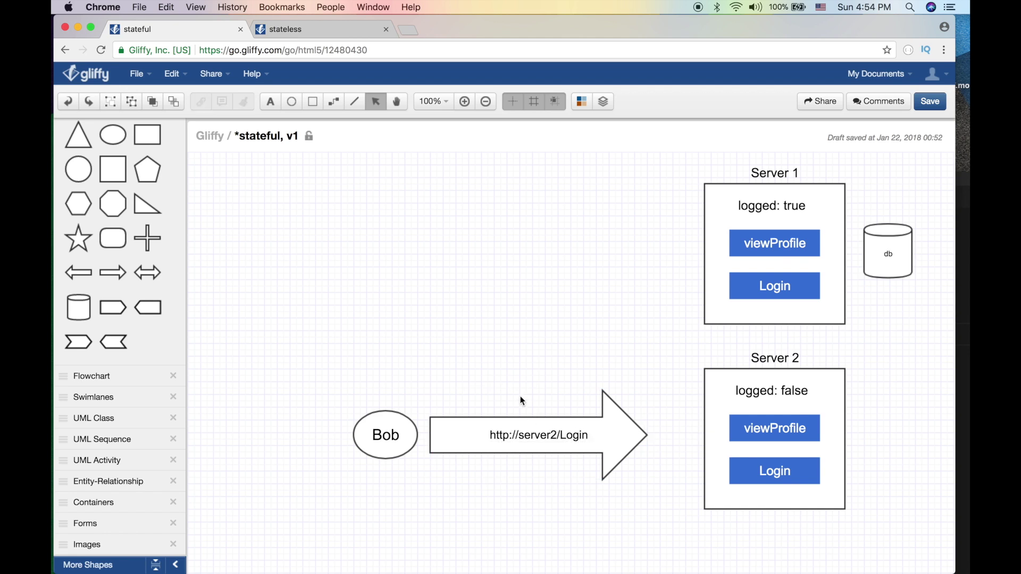
pyautogui.click(541, 434)
pyautogui.click(545, 444)
pyautogui.click(543, 436)
pyautogui.doubleClick(540, 435)
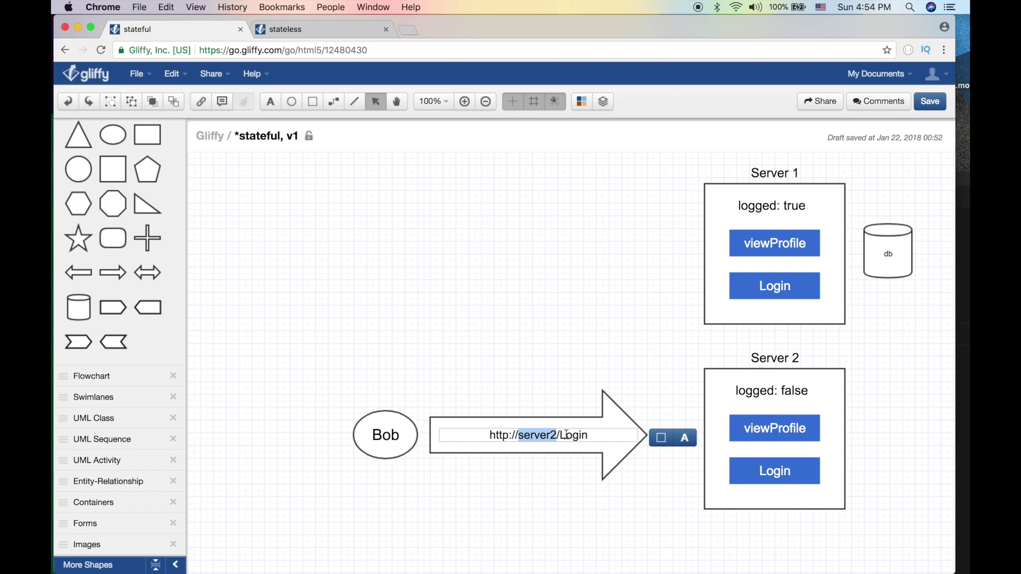
pyautogui.click(584, 414)
# Move the client and arrow up-left and add a square labelled LB beside the arrow.
pyautogui.moveTo(658, 379); pyautogui.dragTo(207, 540)
pyautogui.moveTo(407, 446); pyautogui.dragTo(286, 284)
pyautogui.click(585, 234)
pyautogui.moveTo(113, 169); pyautogui.dragTo(610, 324)
pyautogui.doubleClick(611, 327)
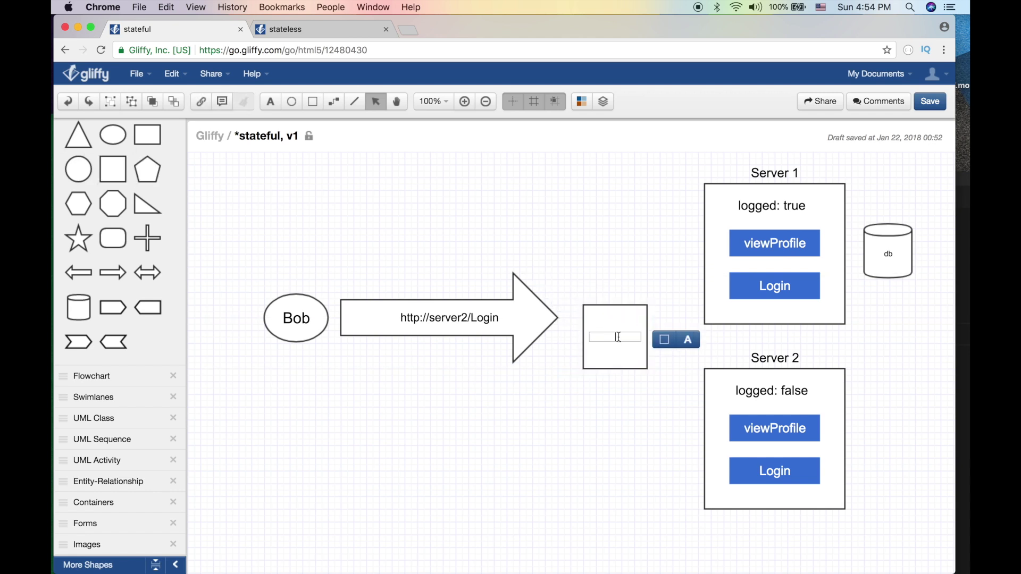
pyautogui.write('LB')
pyautogui.click(604, 275)
# Add right arrows from LB angled up to Server 1 and down to Server 2.
pyautogui.moveTo(112, 272); pyautogui.dragTo(667, 416)
pyautogui.doubleClick(646, 243)
pyautogui.click(658, 266)
pyautogui.click(663, 255)
pyautogui.click(686, 334)
pyautogui.doubleClick(449, 318)
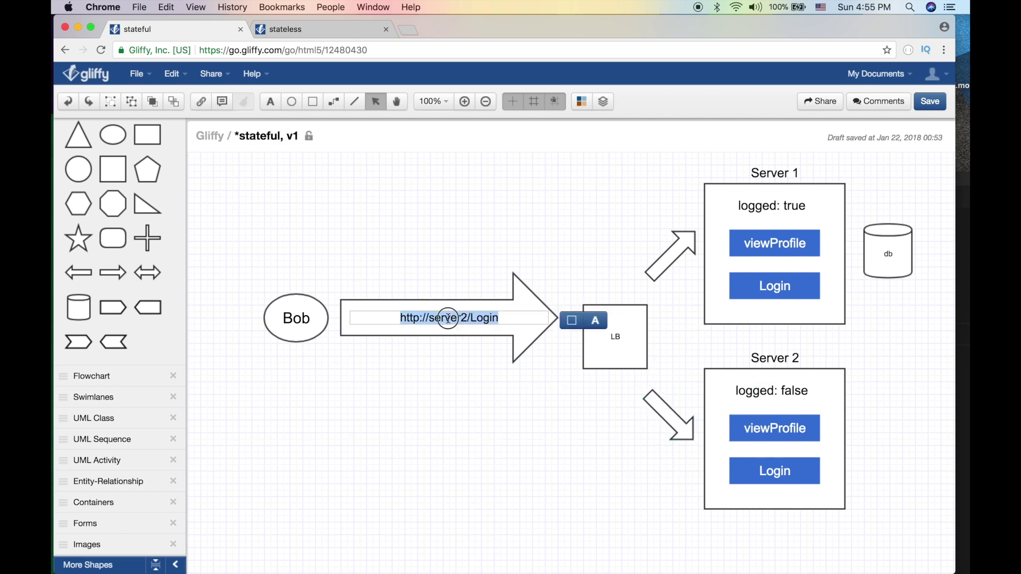
pyautogui.click(468, 318)
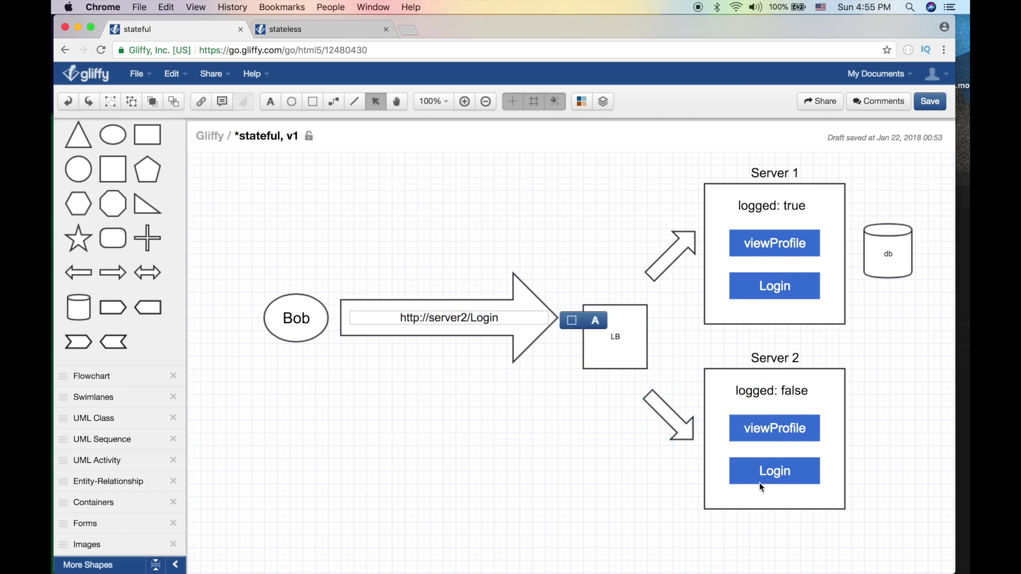
pyautogui.click(462, 318)
pyautogui.press('BackSpace')
pyautogui.press('BackSpace')
pyautogui.press('BackSpace')
pyautogui.press('BackSpace')
pyautogui.press('BackSpace')
pyautogui.press('BackSpace')
pyautogui.press('BackSpace')
pyautogui.press('BackSpace')
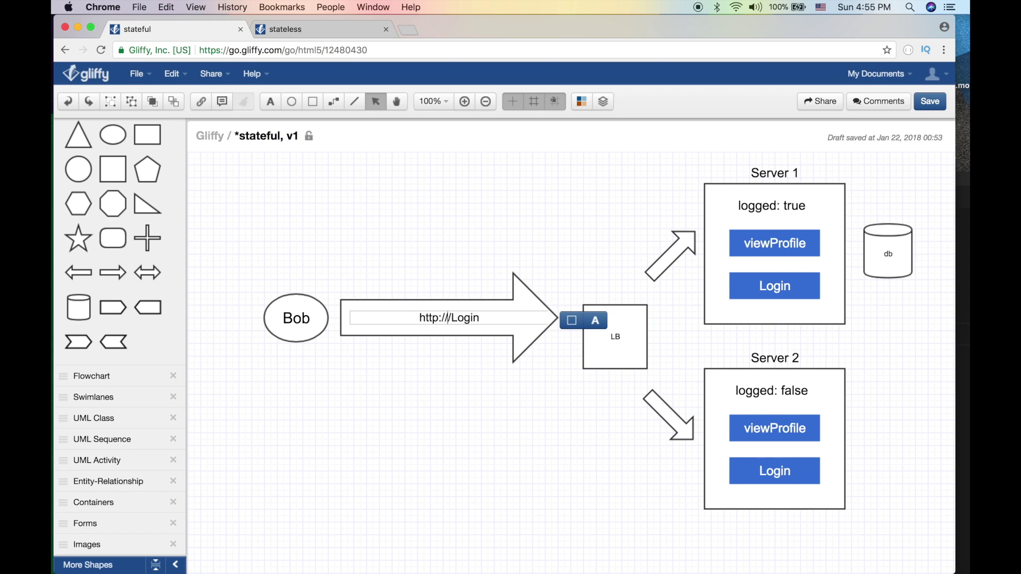
pyautogui.write('LB')
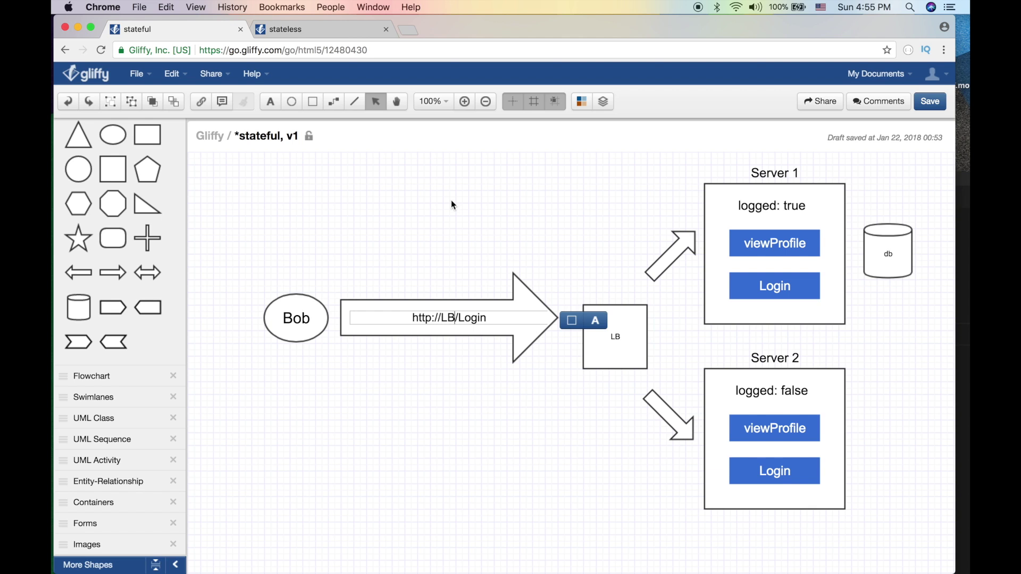
pyautogui.click(451, 201)
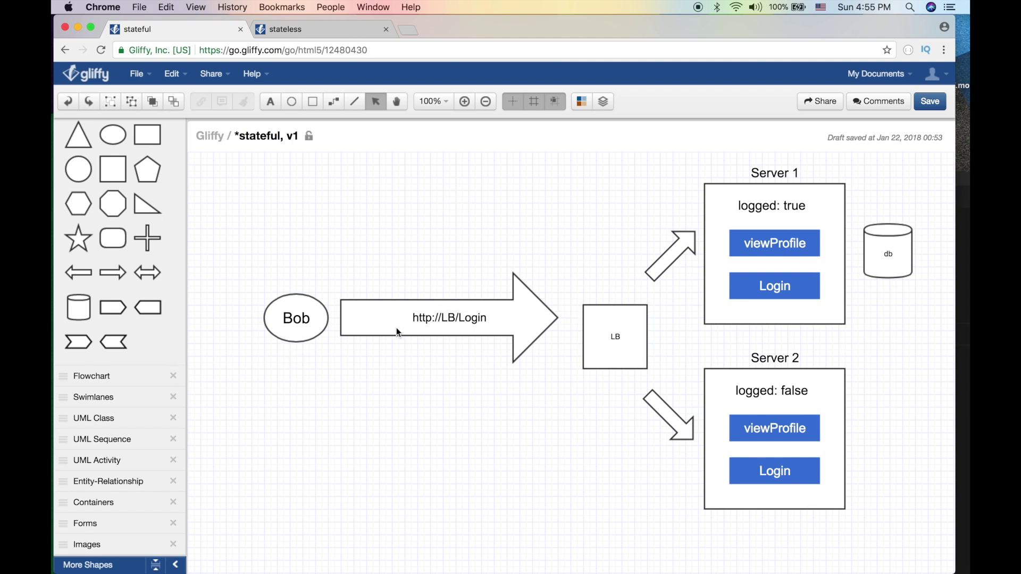
# Resize the request arrow, then shift Bob down-left and the arrow slightly left.
pyautogui.click(615, 340)
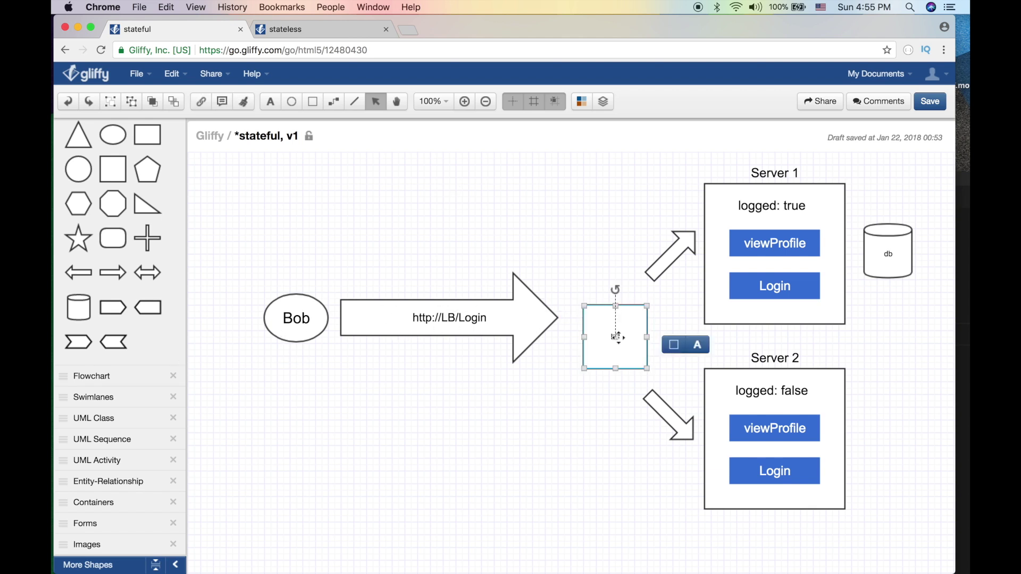
pyautogui.click(564, 272)
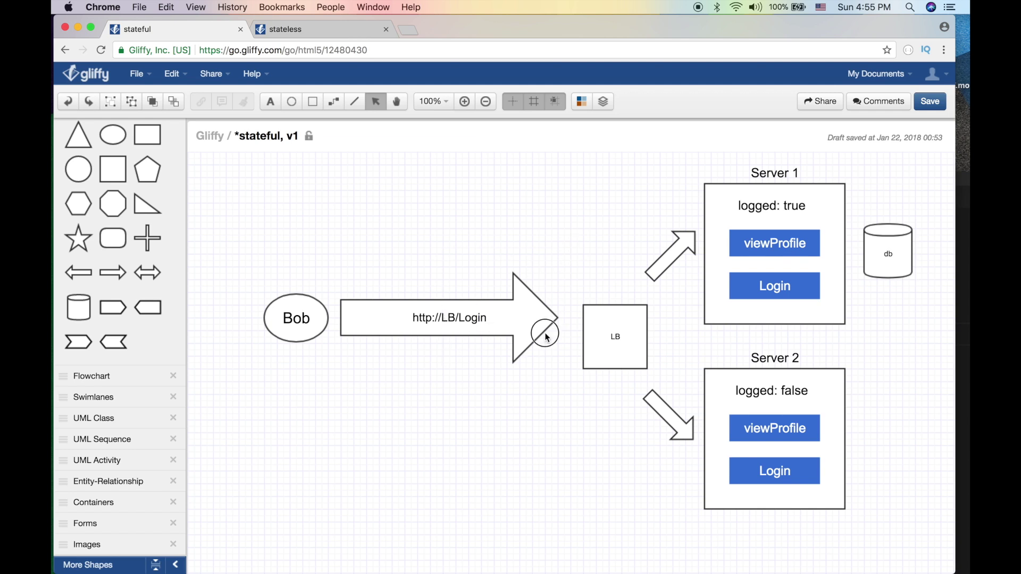
pyautogui.click(528, 323)
pyautogui.moveTo(557, 362); pyautogui.dragTo(529, 341)
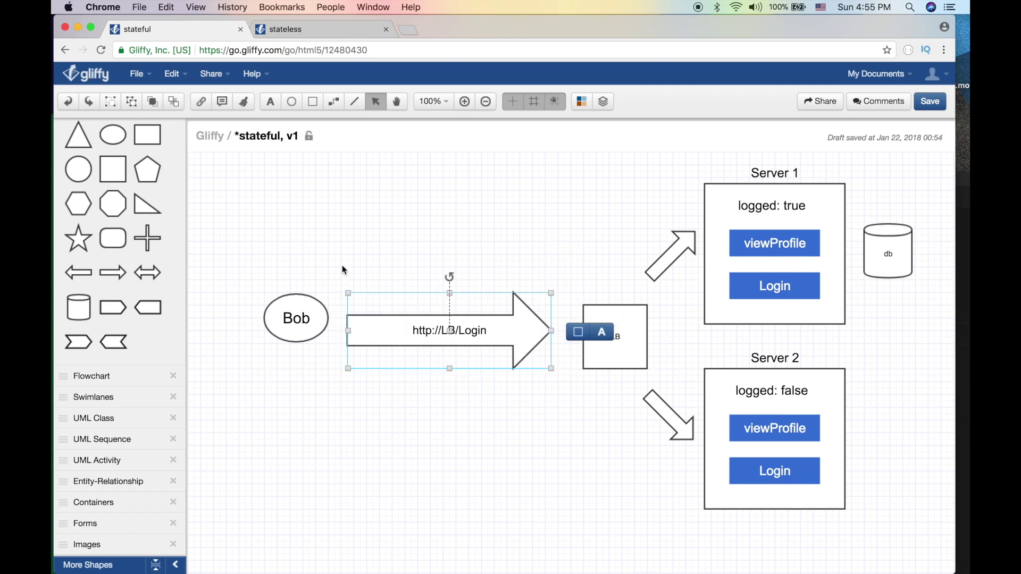
pyautogui.click(353, 330)
pyautogui.click(308, 318)
pyautogui.moveTo(310, 317); pyautogui.dragTo(297, 337)
pyautogui.click(326, 330)
pyautogui.click(290, 333)
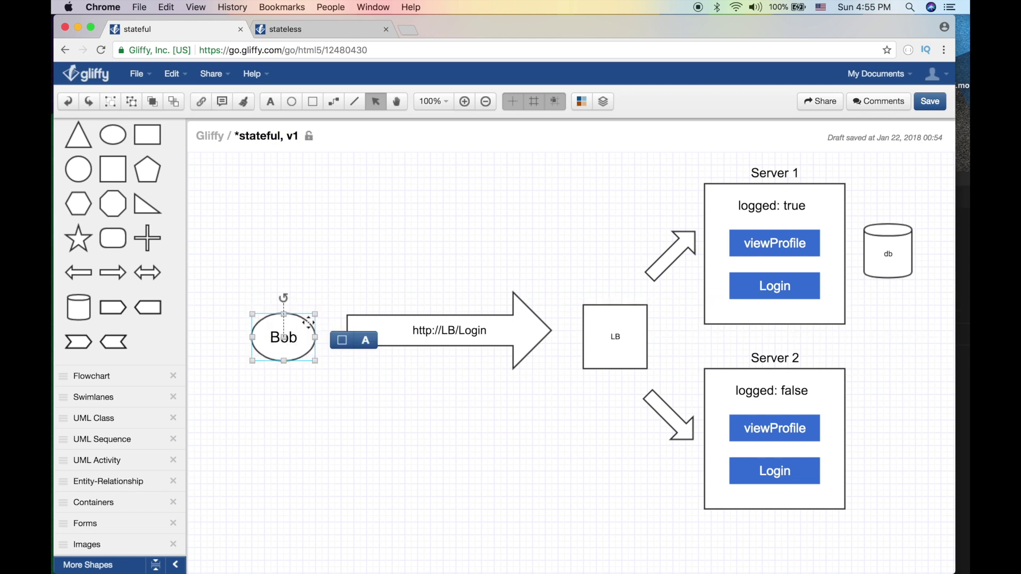
pyautogui.click(494, 319)
pyautogui.moveTo(493, 331); pyautogui.dragTo(486, 328)
pyautogui.doubleClick(479, 329)
pyautogui.write('?u')
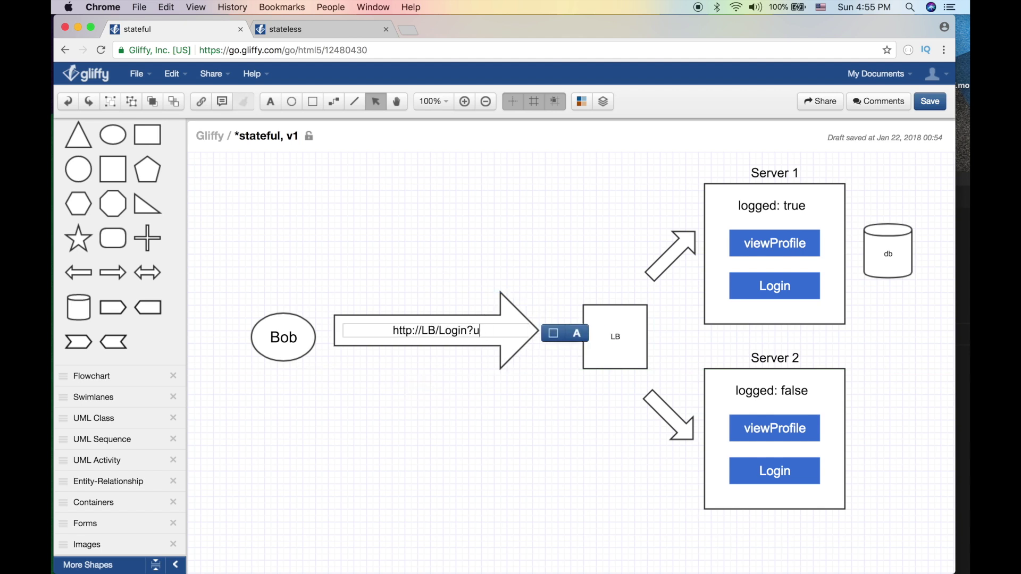
pyautogui.write('ser/pass')
pyautogui.click(461, 259)
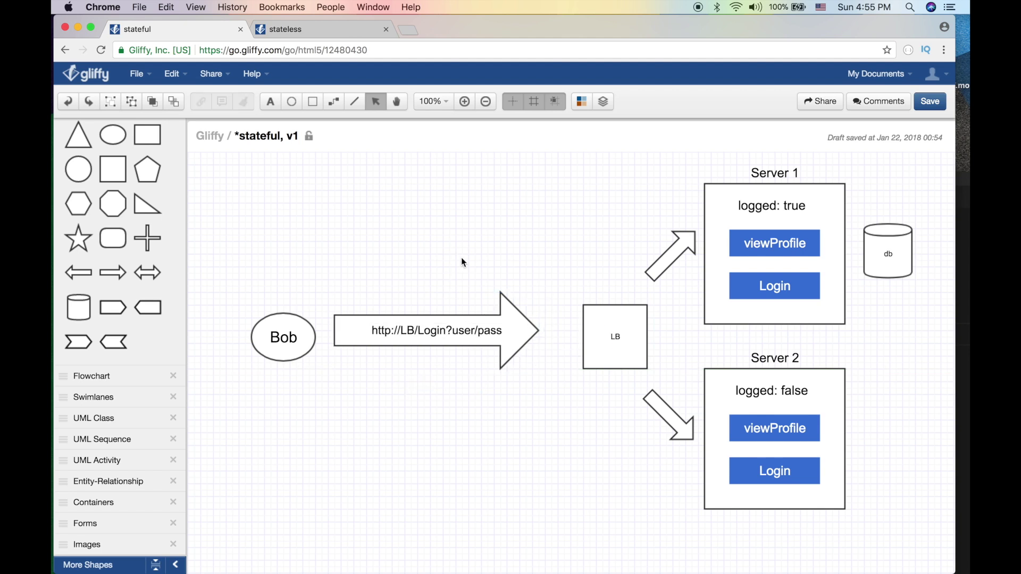
pyautogui.click(607, 333)
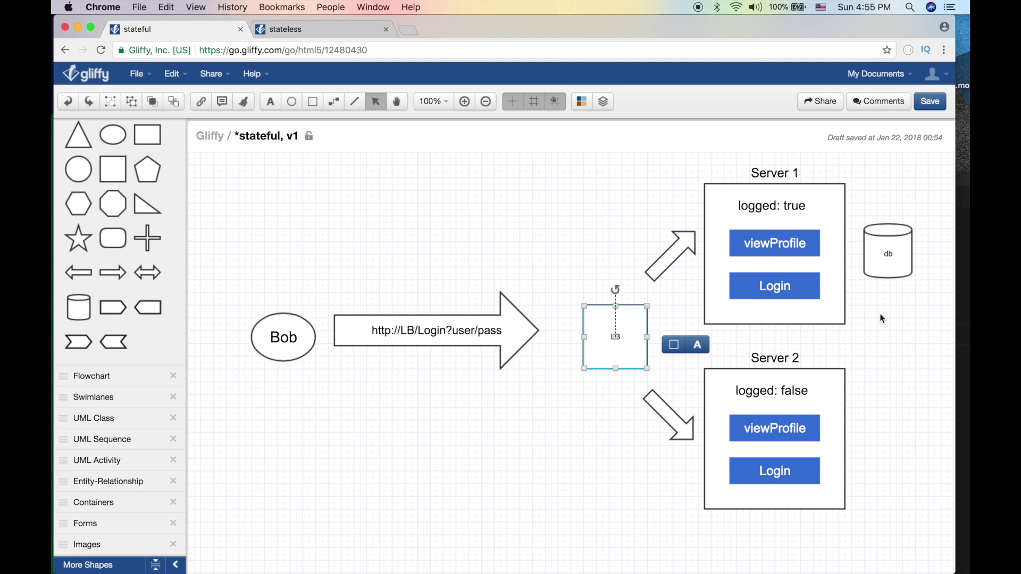
# Open Server 1's 'logged: true' text and leave it unchanged.
pyautogui.doubleClick(792, 206)
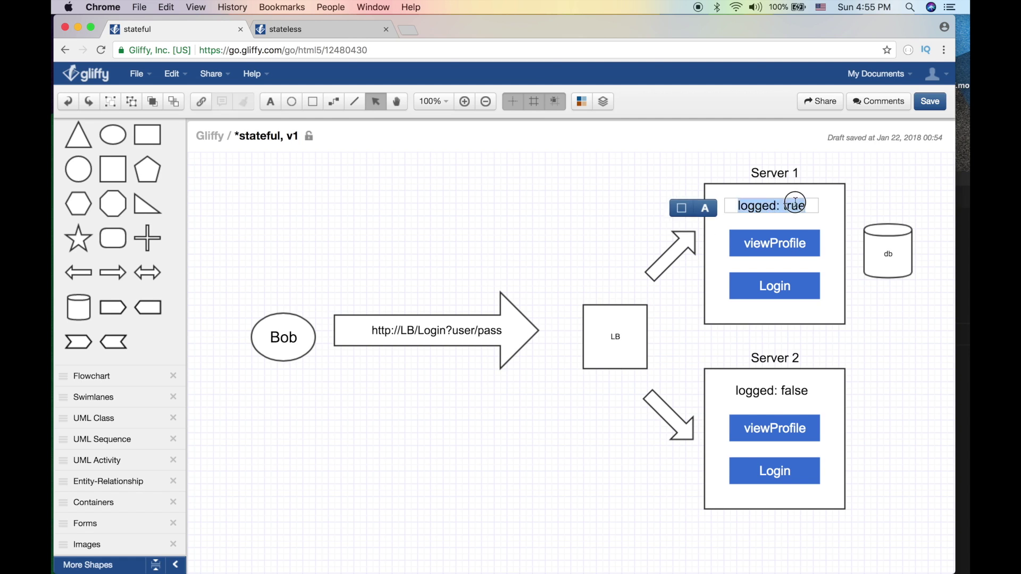
pyautogui.doubleClick(794, 205)
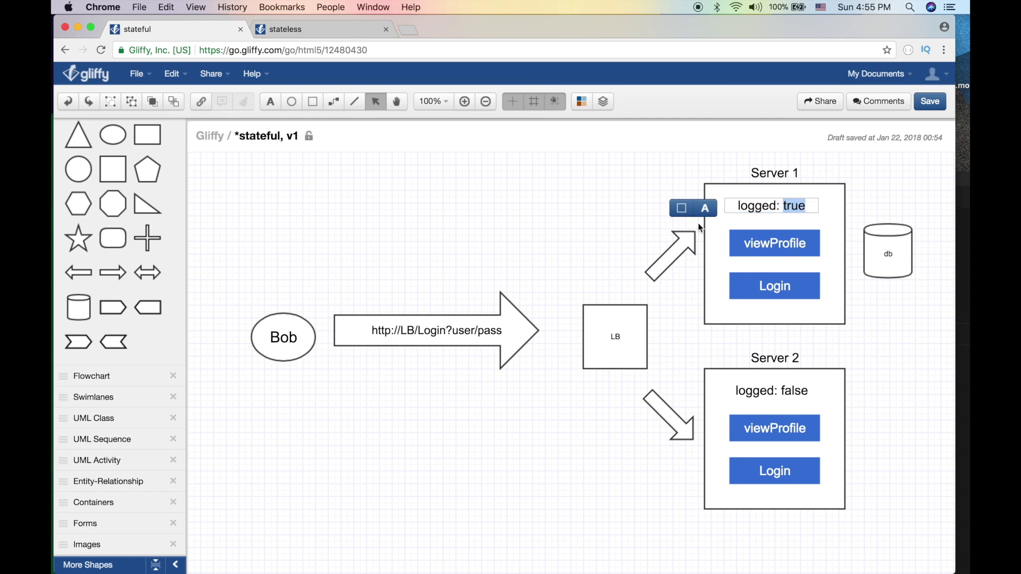
pyautogui.click(590, 302)
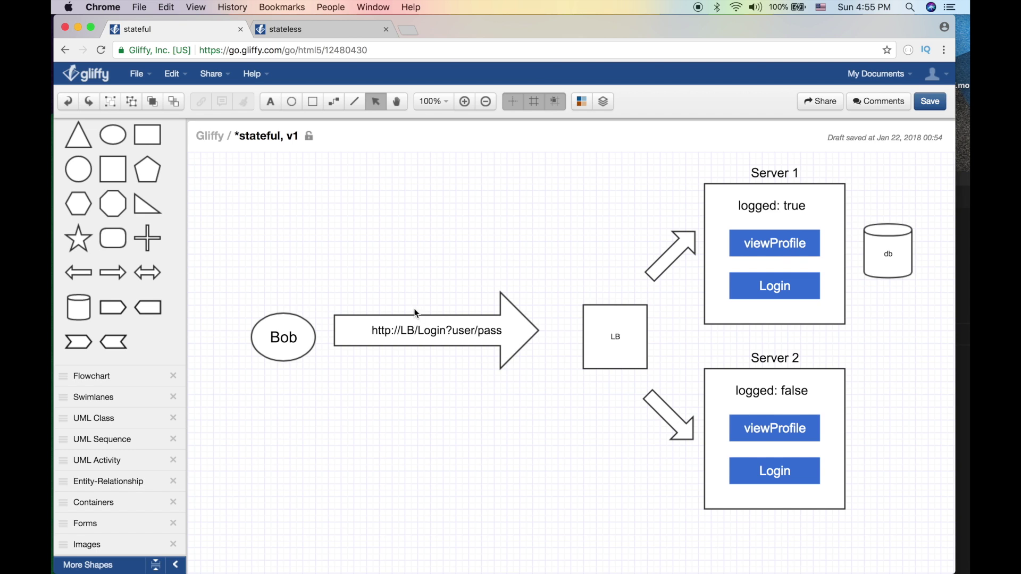
pyautogui.click(292, 264)
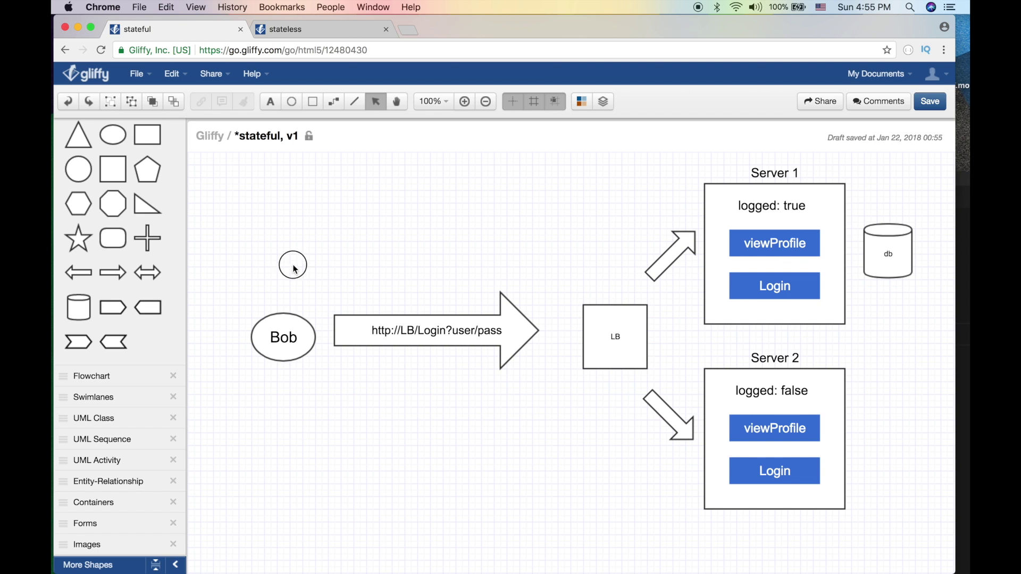
pyautogui.doubleClick(443, 333)
pyautogui.click(420, 333)
pyautogui.moveTo(420, 333); pyautogui.dragTo(516, 333)
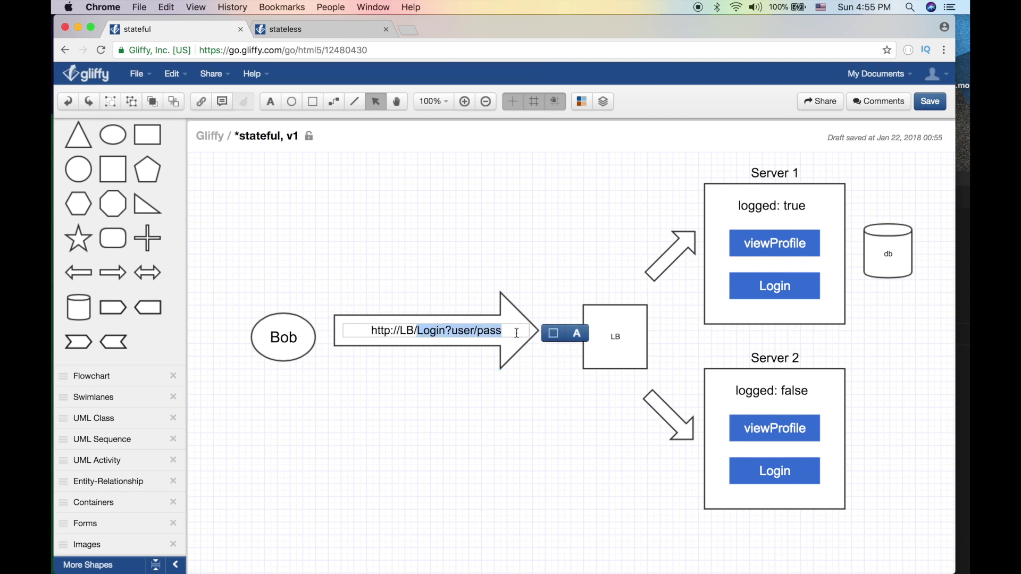
pyautogui.write('Vie')
pyautogui.press('BackSpace')
pyautogui.press('BackSpace')
pyautogui.press('BackSpace')
pyautogui.write('View')
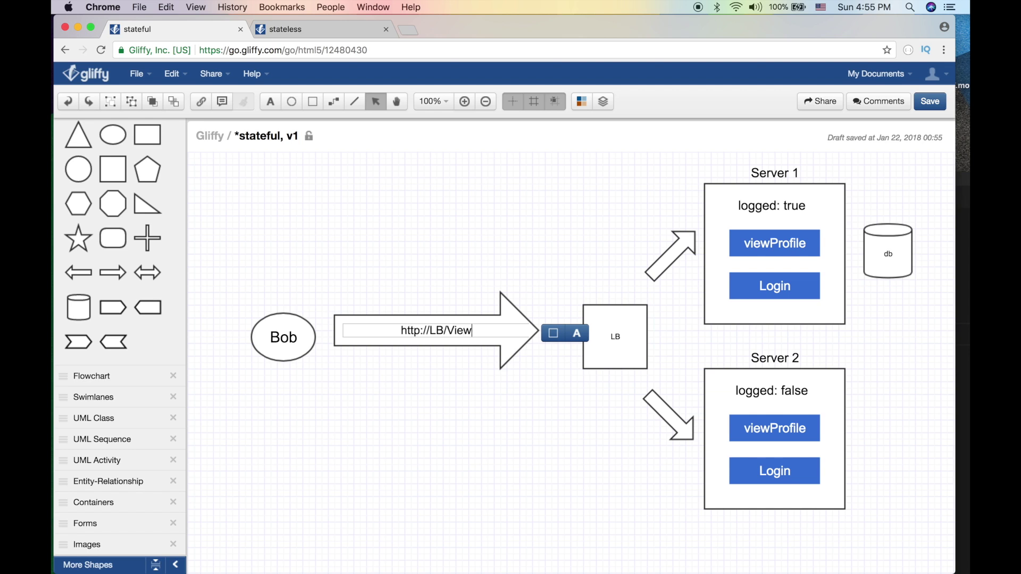
pyautogui.press('BackSpace')
pyautogui.press('BackSpace')
pyautogui.press('BackSpace')
pyautogui.press('BackSpace')
pyautogui.write('viewProfile')
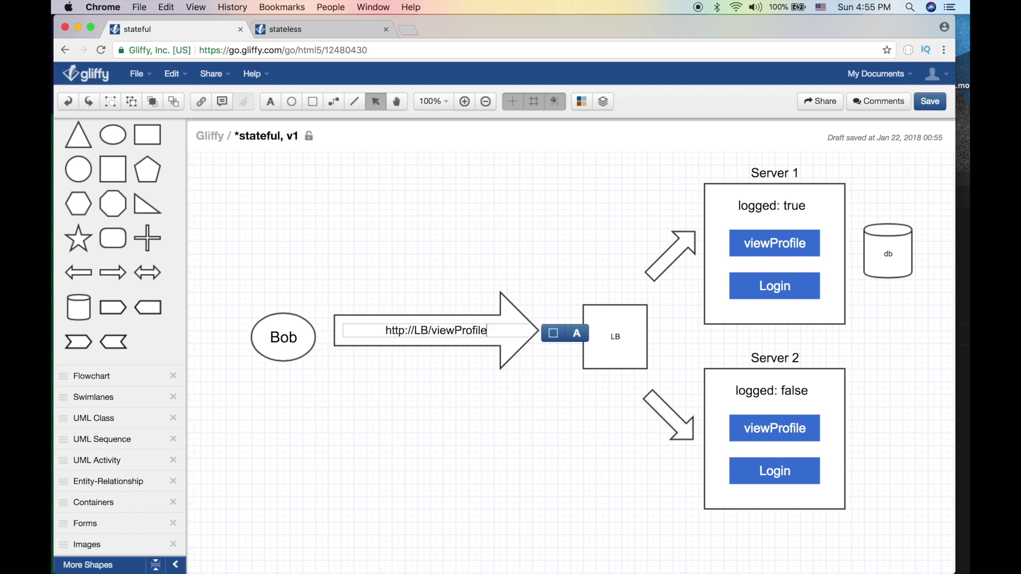
pyautogui.click(509, 291)
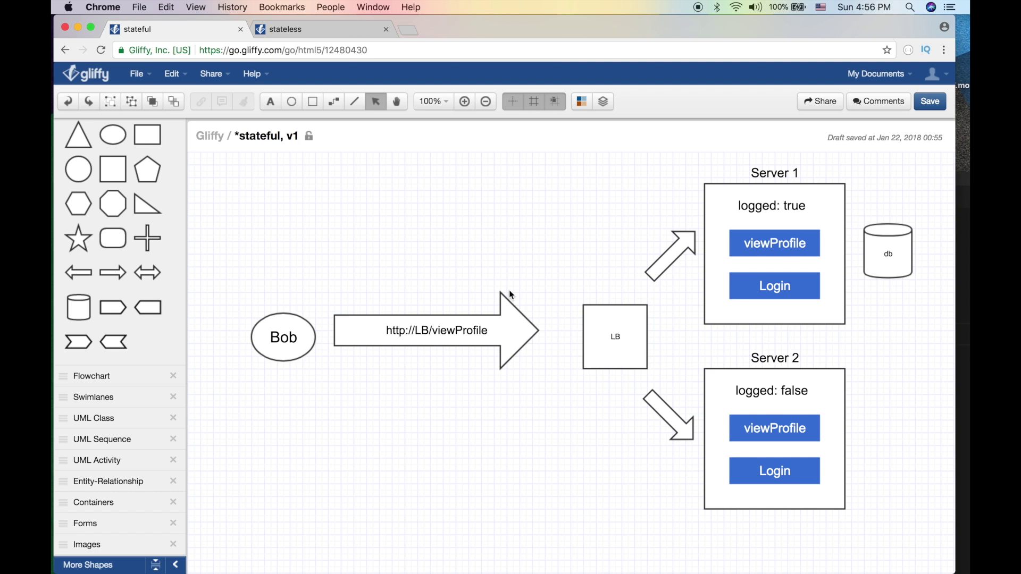
pyautogui.click(588, 313)
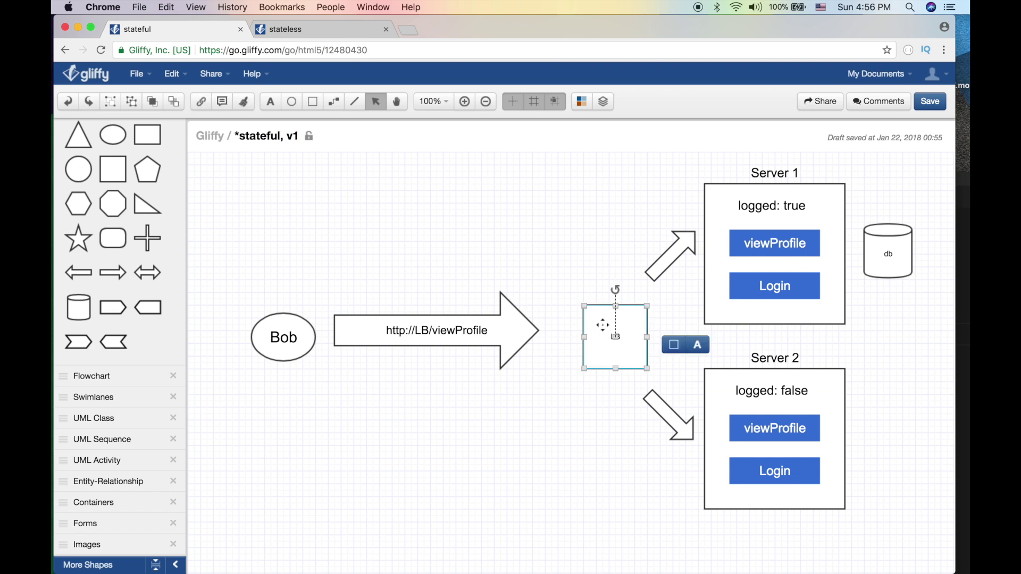
# Select the request arrow, LB box, Server 1 status text and Server 2 container to review them.
pyautogui.click(523, 327)
pyautogui.click(617, 331)
pyautogui.click(766, 205)
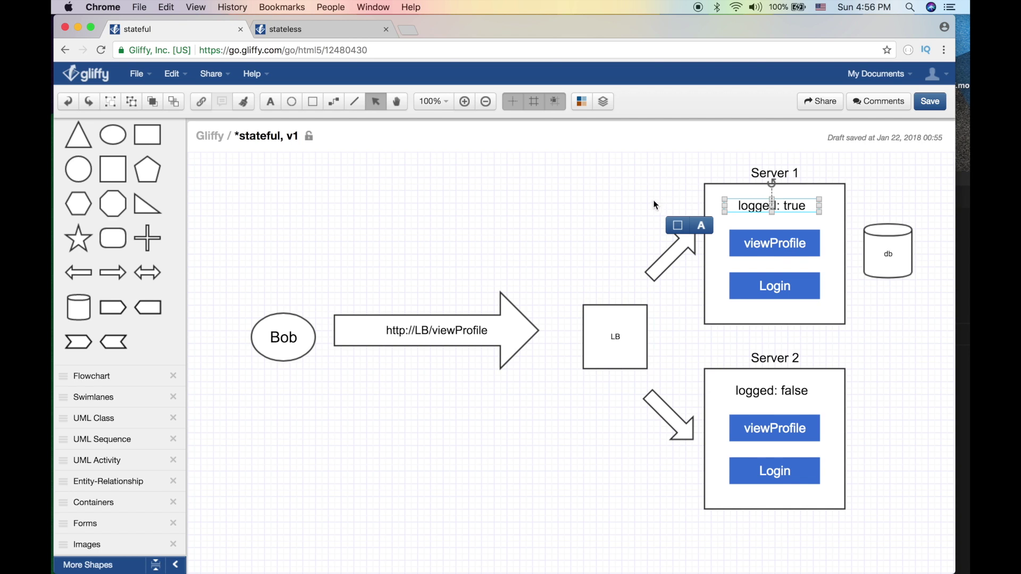
pyautogui.click(663, 210)
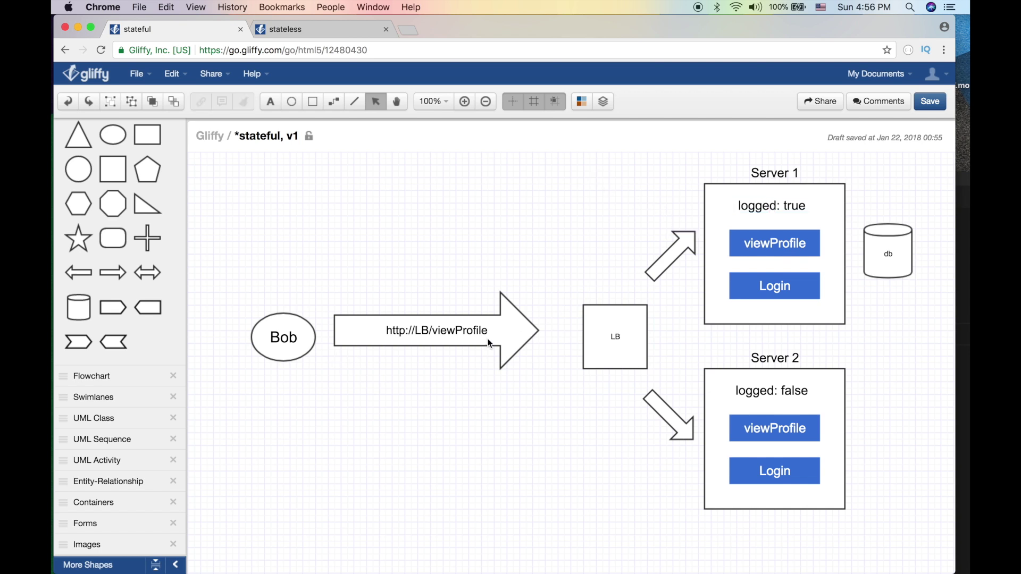
pyautogui.click(602, 347)
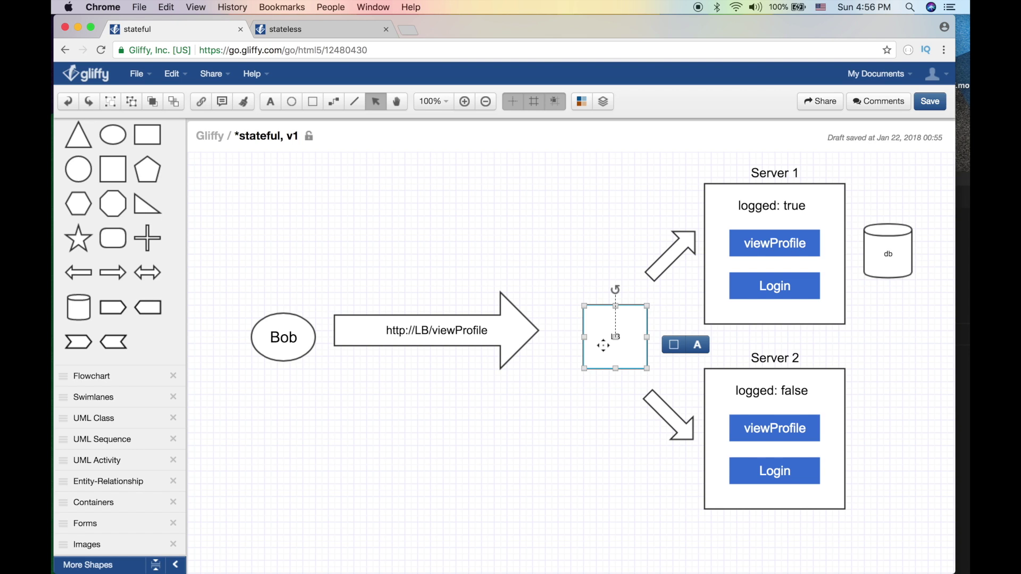
pyautogui.click(776, 382)
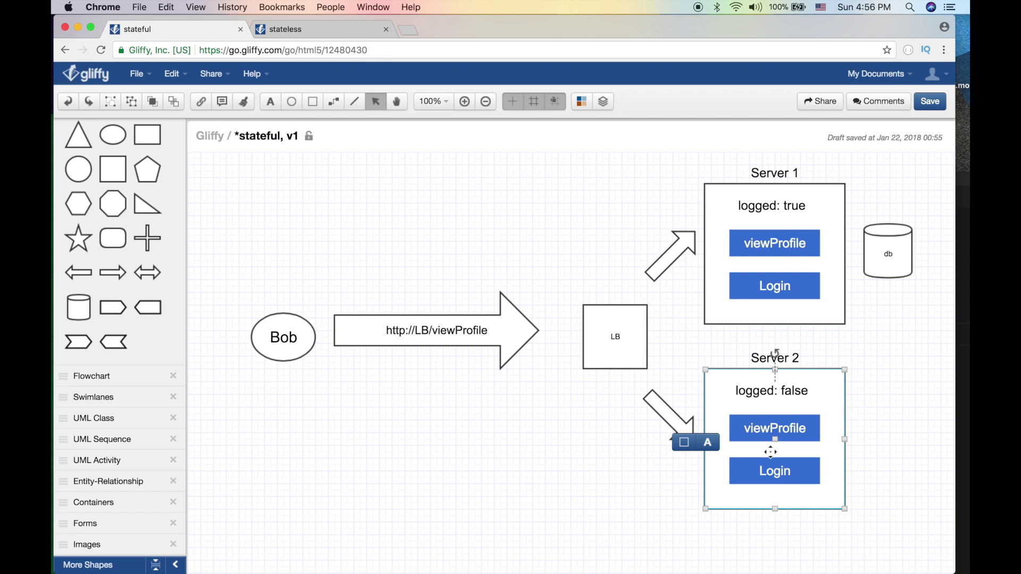
pyautogui.click(612, 313)
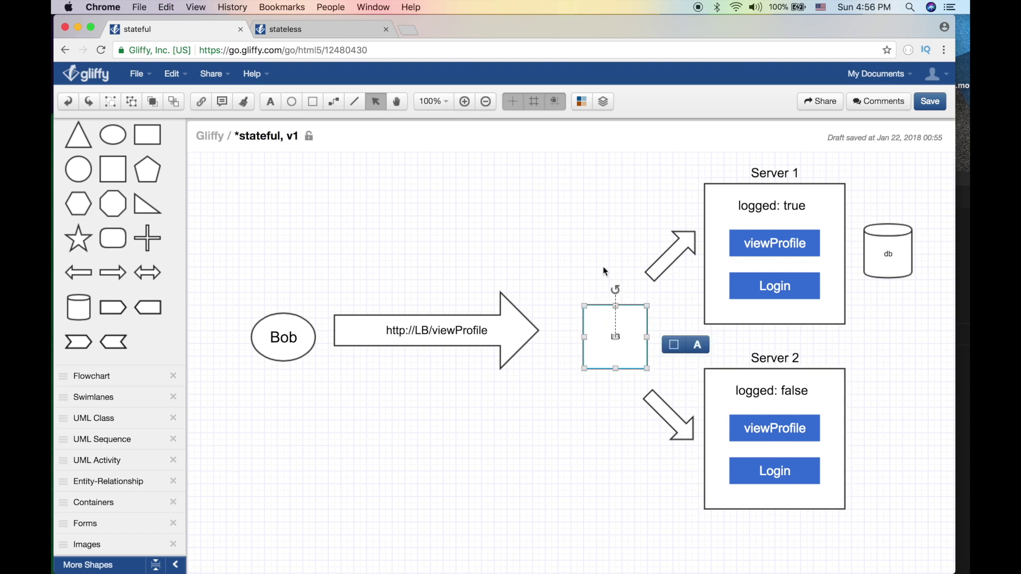
pyautogui.click(604, 269)
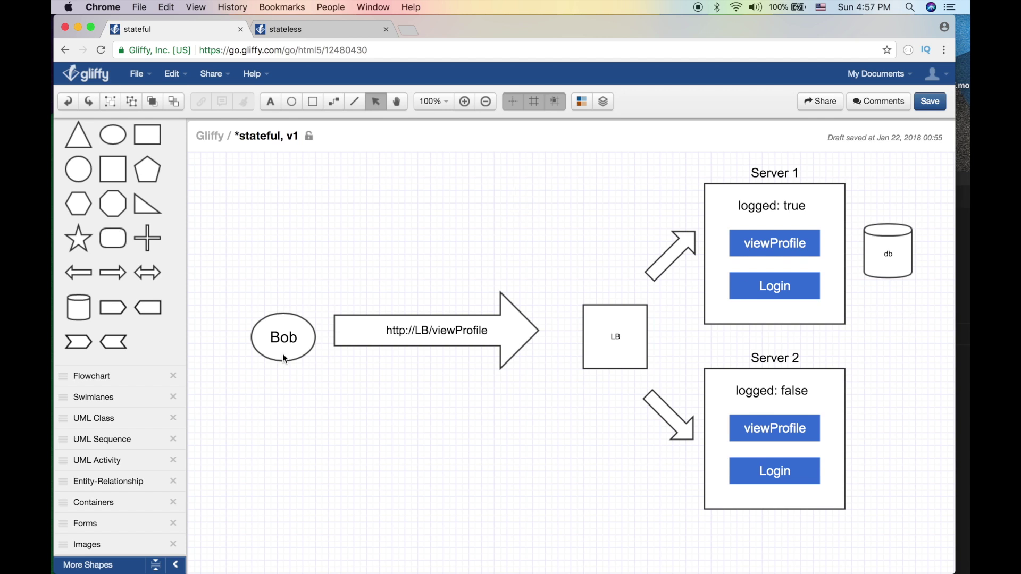
# Nudge Bob up slightly and switch to the stateless diagram.
pyautogui.moveTo(283, 355); pyautogui.dragTo(284, 346)
pyautogui.click(316, 248)
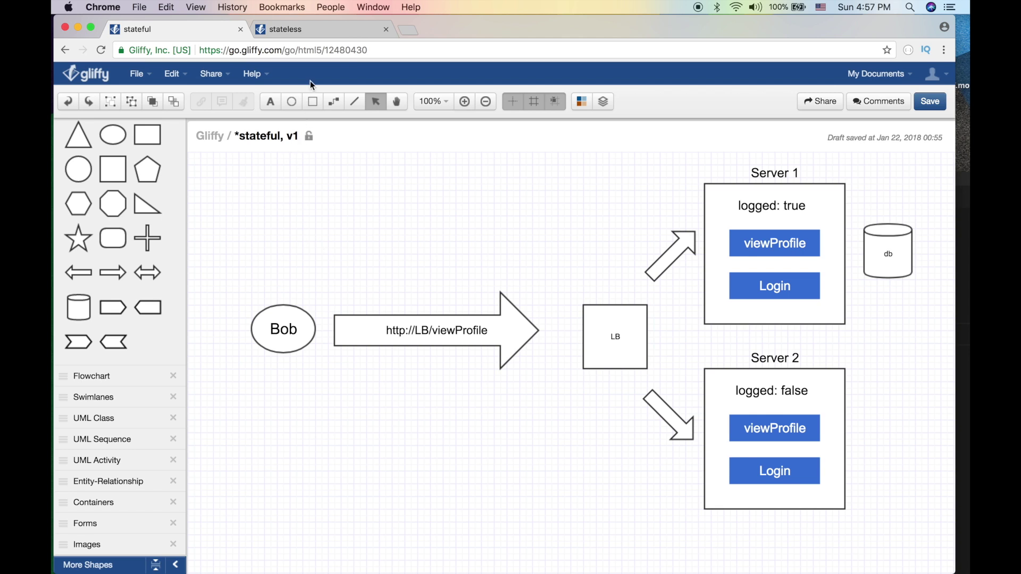
pyautogui.click(301, 35)
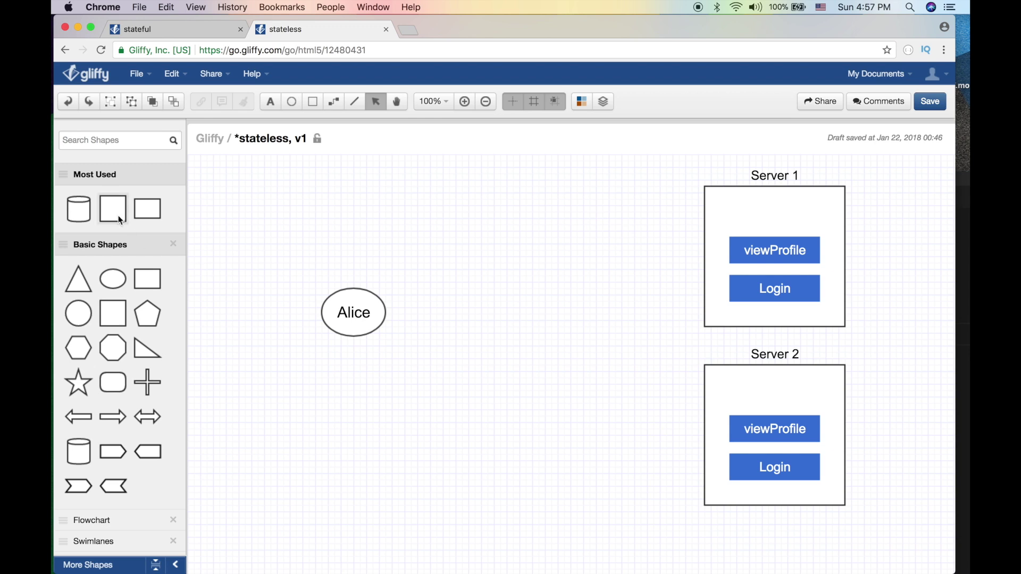
# Add a square between Alice and the servers and label it LB.
pyautogui.moveTo(116, 213); pyautogui.dragTo(551, 300)
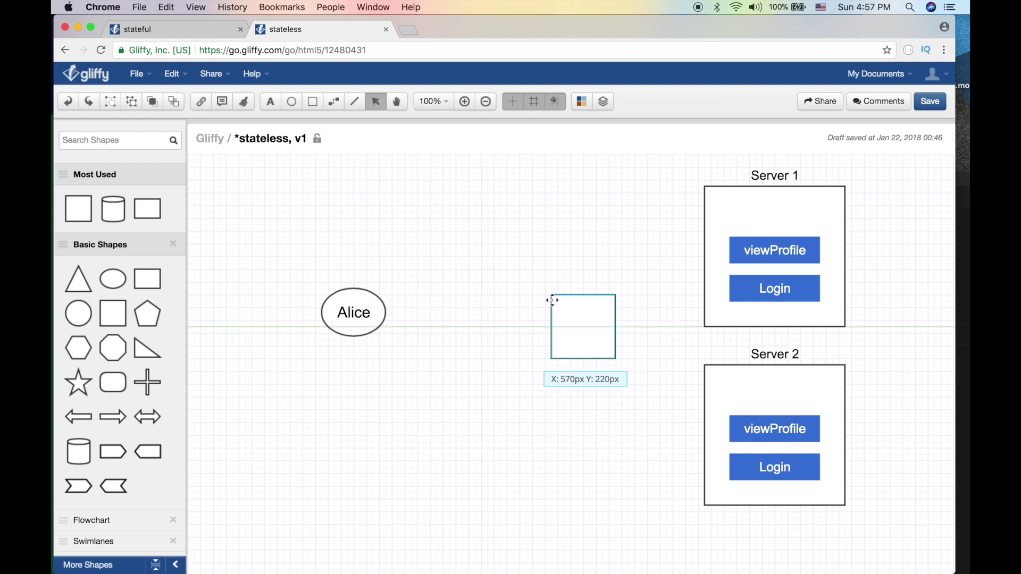
pyautogui.doubleClick(577, 327)
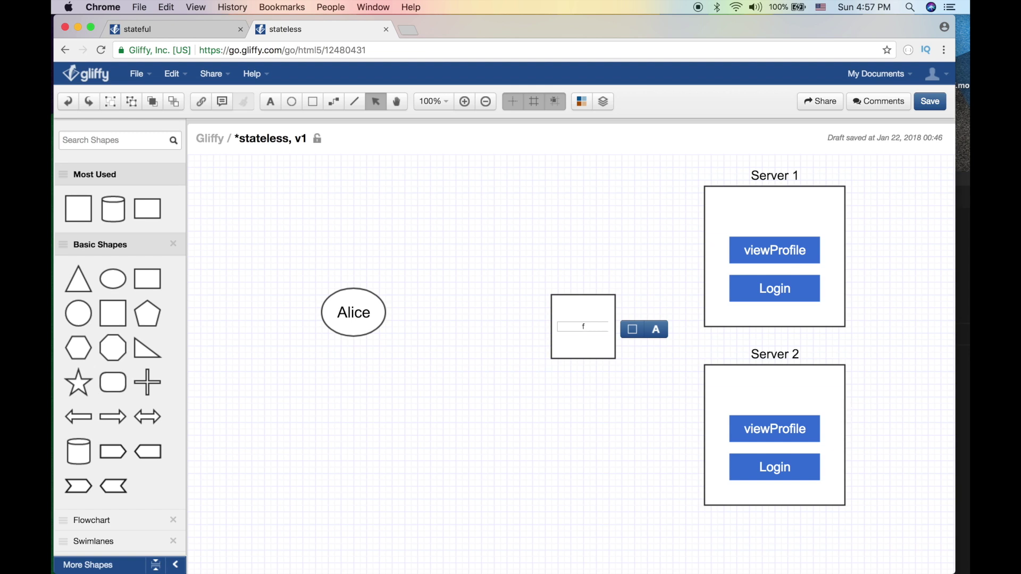
pyautogui.write('LB')
pyautogui.click(563, 238)
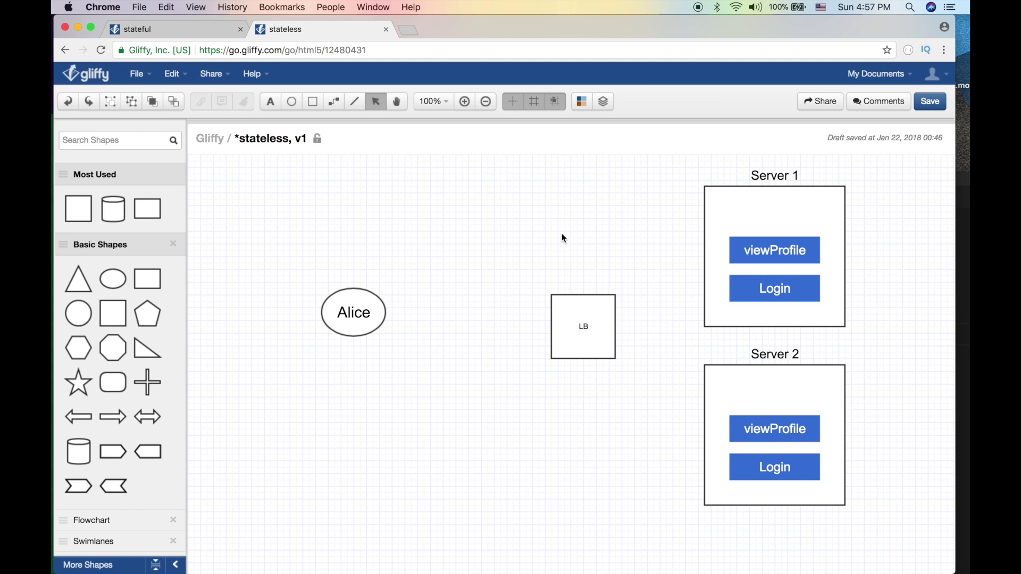
# Enlarge the LB label's font size, then switch back to the stateful diagram.
pyautogui.click(576, 320)
pyautogui.click(663, 334)
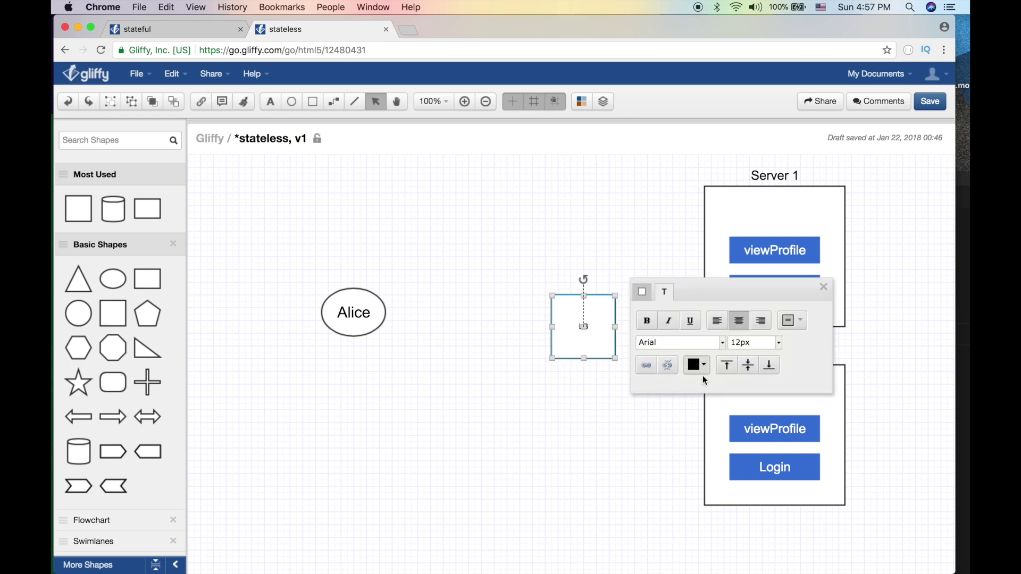
pyautogui.click(772, 347)
pyautogui.scroll(-2, 744, 446)
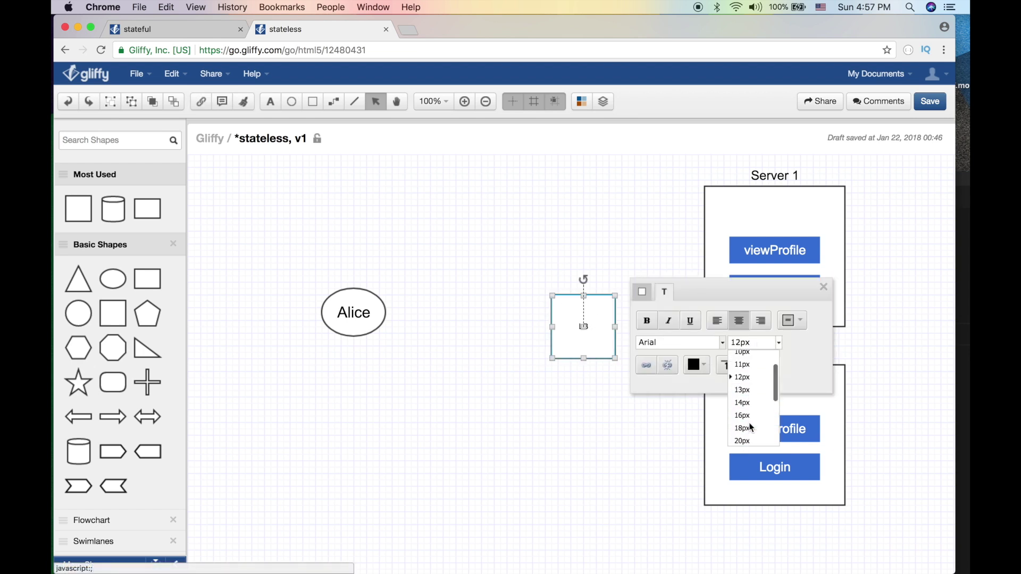
pyautogui.click(747, 435)
pyautogui.click(557, 396)
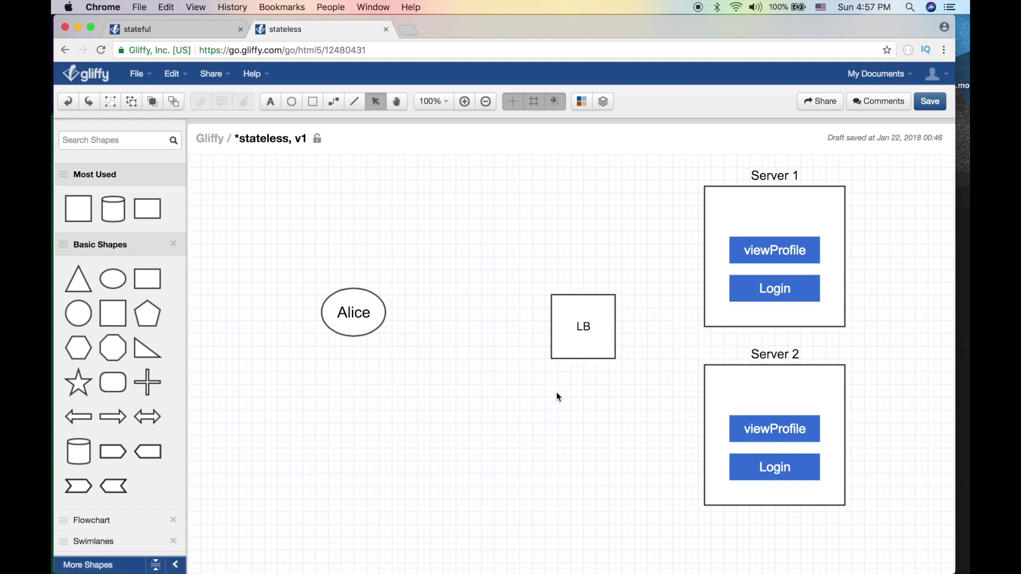
pyautogui.click(580, 330)
pyautogui.click(412, 291)
pyautogui.click(211, 27)
# Paste the two diagonal arrows from the stateful diagram beside Server 1 and Server 2.
pyautogui.click(671, 250)
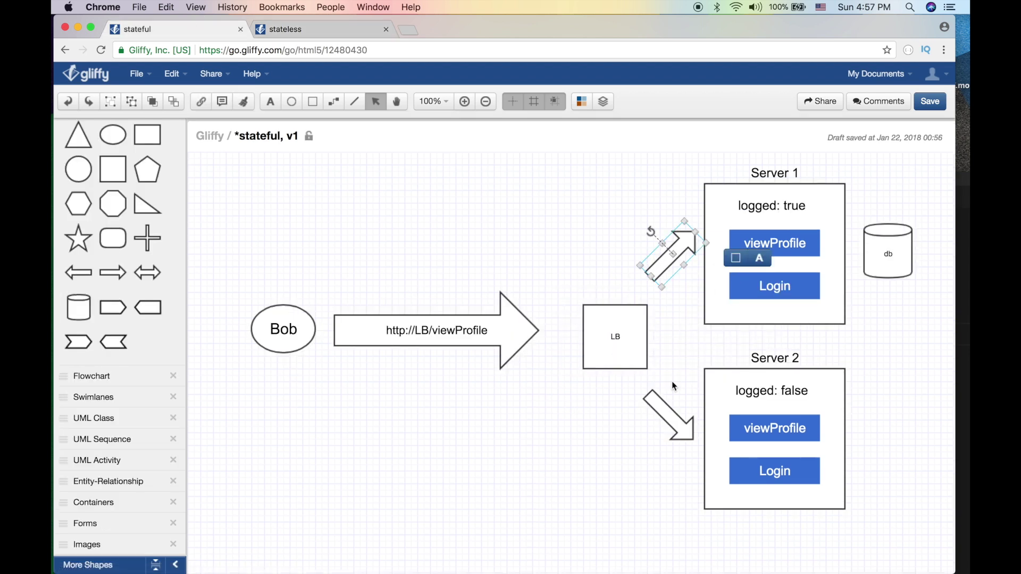
pyautogui.keyDown('shift'); pyautogui.click(668, 413); pyautogui.keyUp('shift')
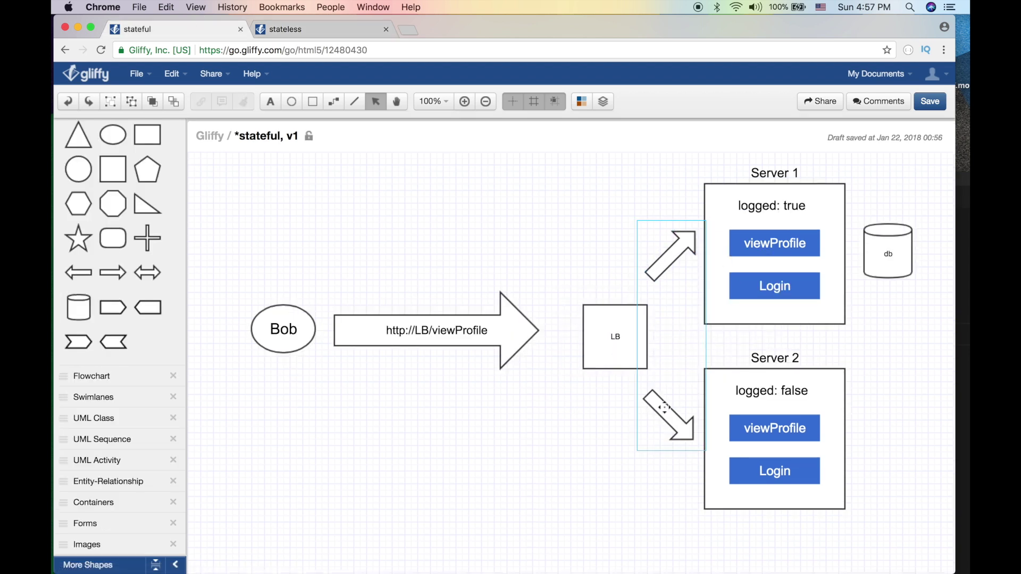
pyautogui.click(329, 39)
pyautogui.press('cmd+v')
pyautogui.moveTo(412, 210); pyautogui.dragTo(662, 265)
# Nudge Alice slightly down to line up with the LB box.
pyautogui.click(583, 326)
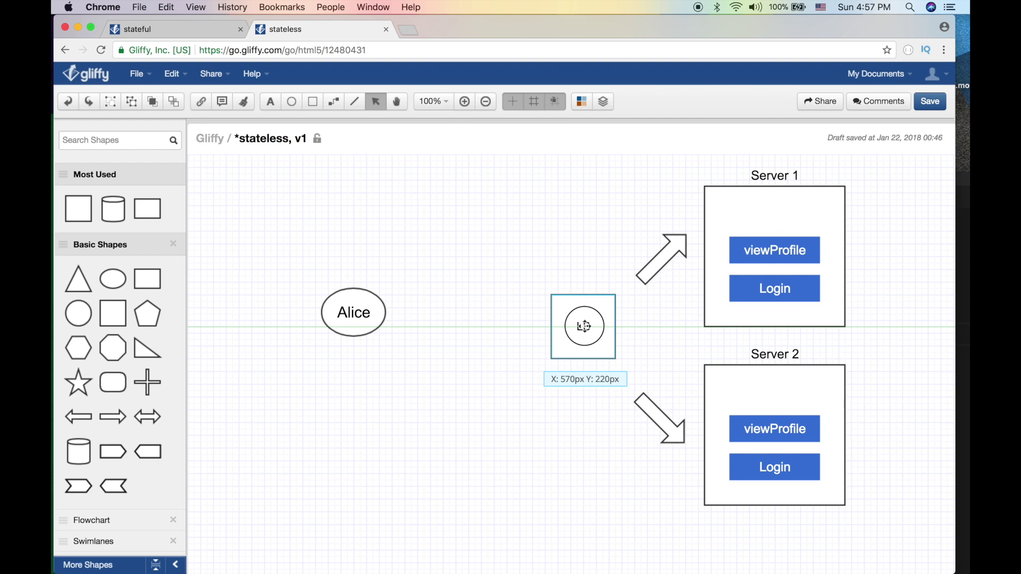
pyautogui.moveTo(334, 296); pyautogui.dragTo(343, 311)
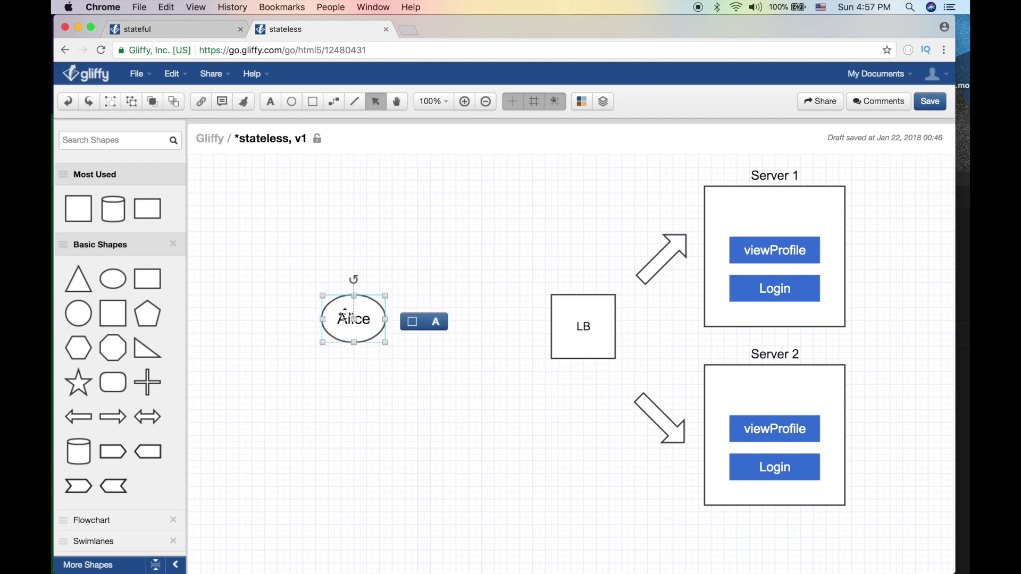
pyautogui.click(356, 240)
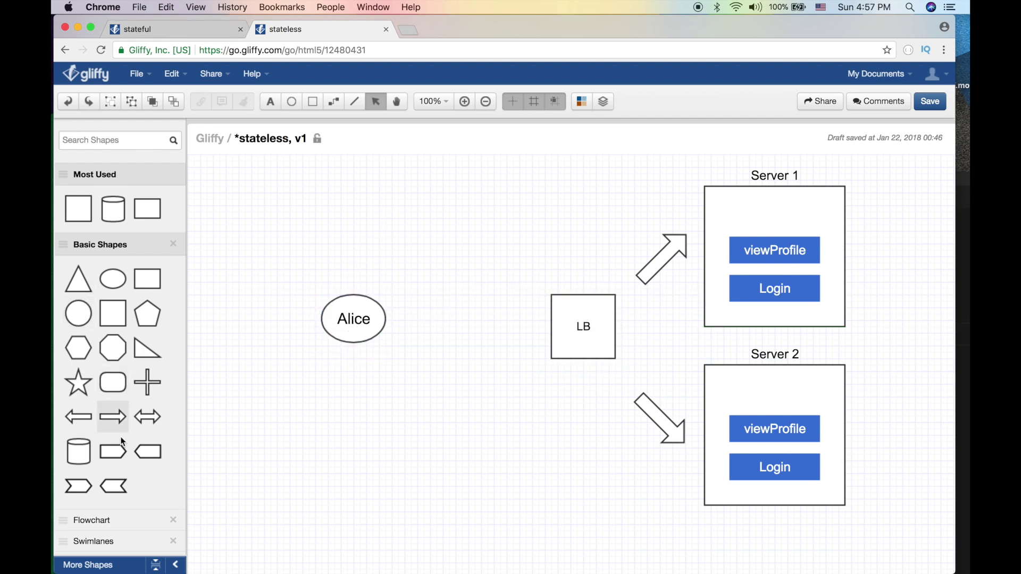
pyautogui.moveTo(122, 416); pyautogui.dragTo(478, 340)
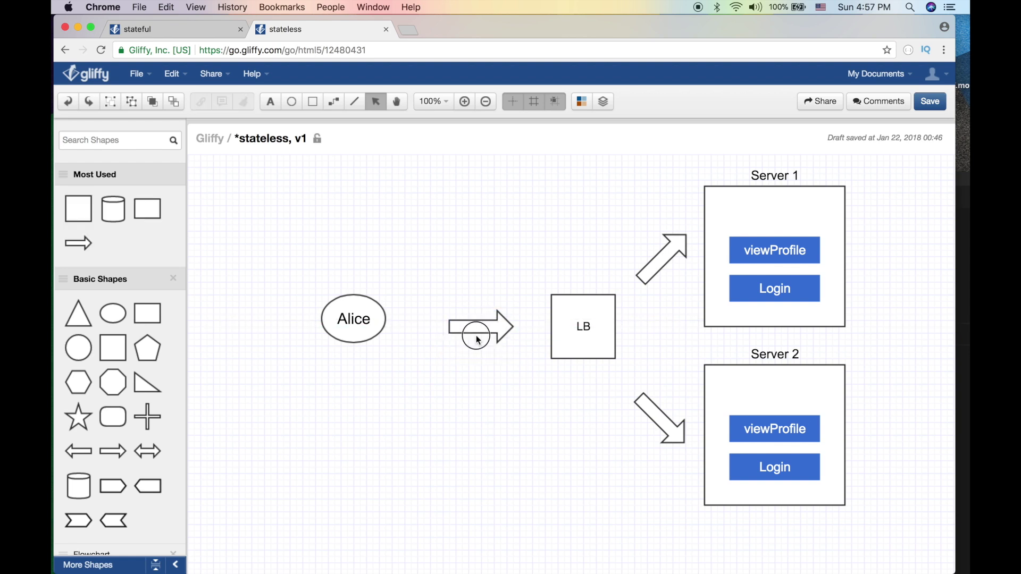
pyautogui.doubleClick(477, 326)
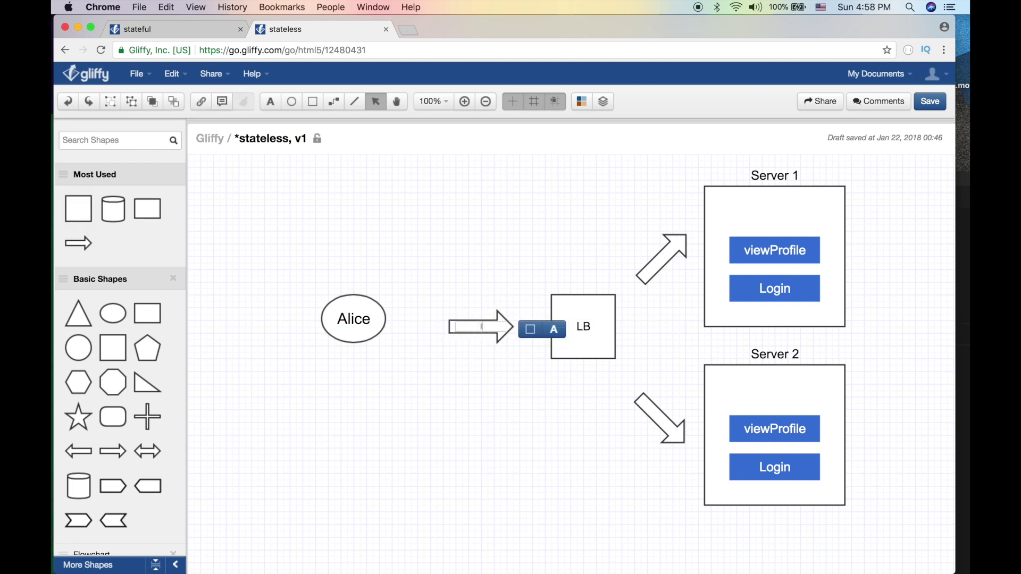
pyautogui.write('http://LB')
pyautogui.click(554, 329)
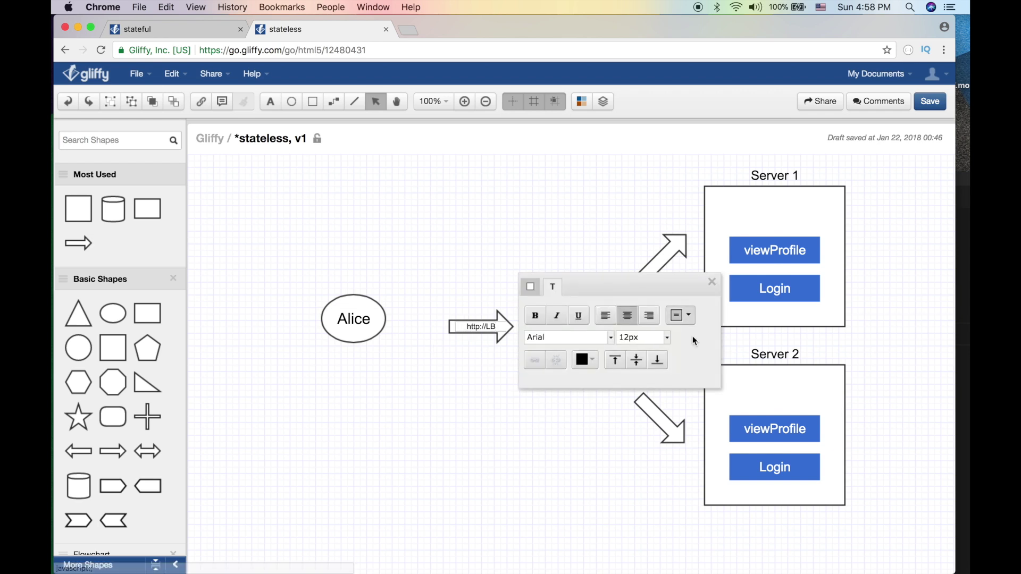
pyautogui.click(667, 338)
pyautogui.scroll(-2, 650, 425)
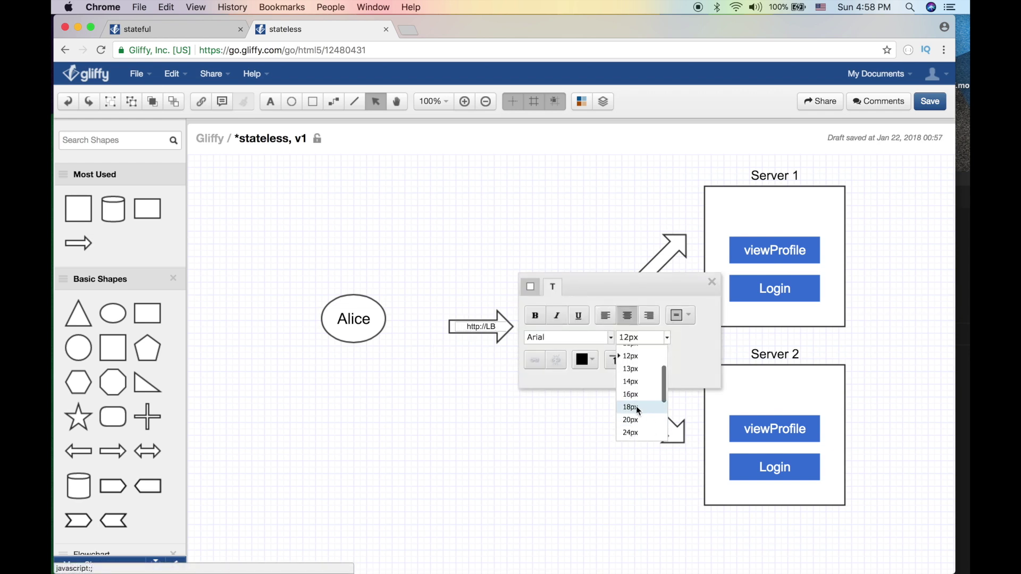
pyautogui.click(639, 426)
pyautogui.click(448, 316)
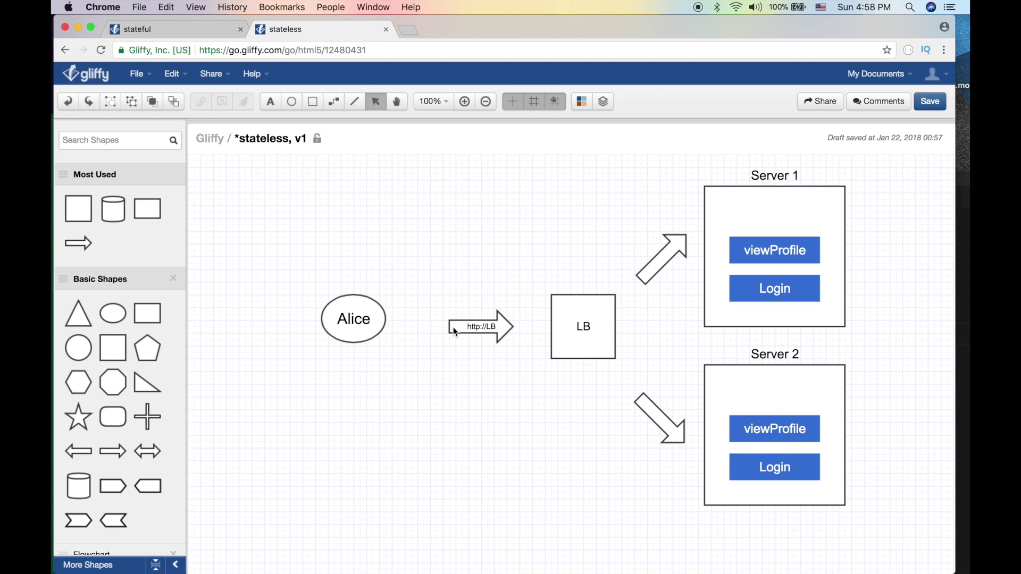
# Stretch the arrow left toward Alice and set its label to 20px.
pyautogui.click(451, 330)
pyautogui.moveTo(450, 341); pyautogui.dragTo(399, 342)
pyautogui.doubleClick(486, 326)
pyautogui.moveTo(484, 325); pyautogui.dragTo(440, 326)
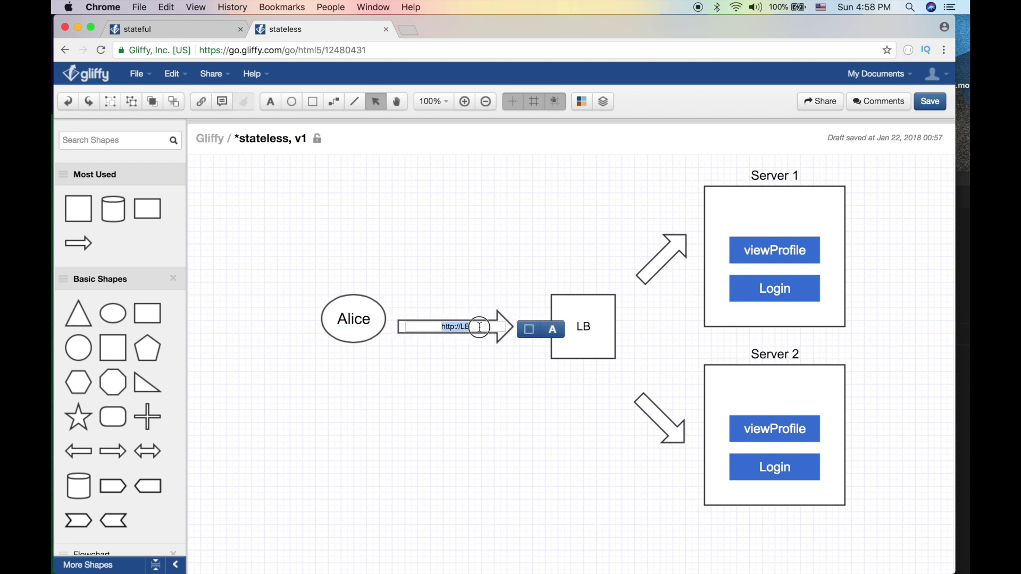
pyautogui.click(555, 330)
pyautogui.click(665, 337)
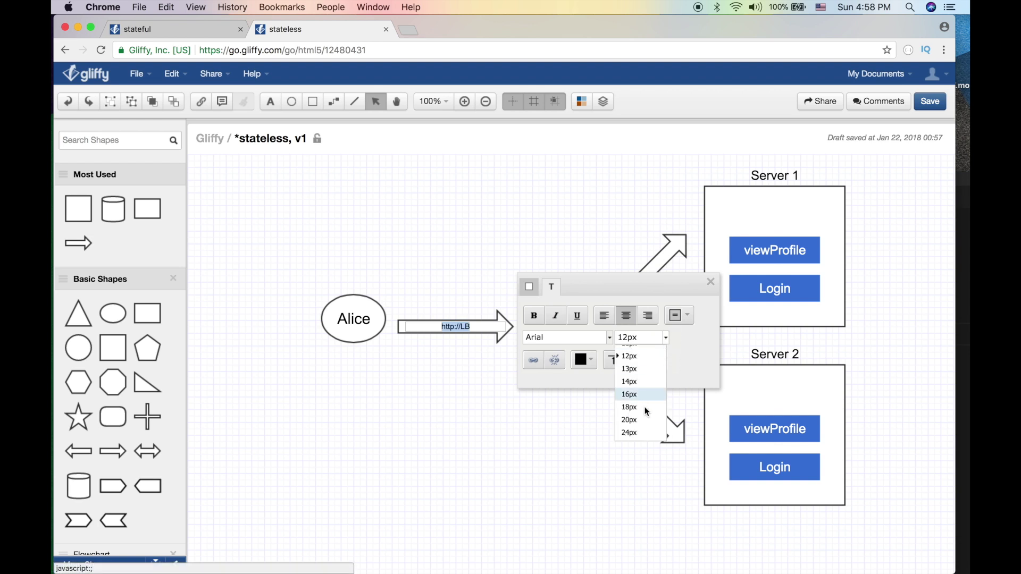
pyautogui.click(629, 419)
pyautogui.click(477, 326)
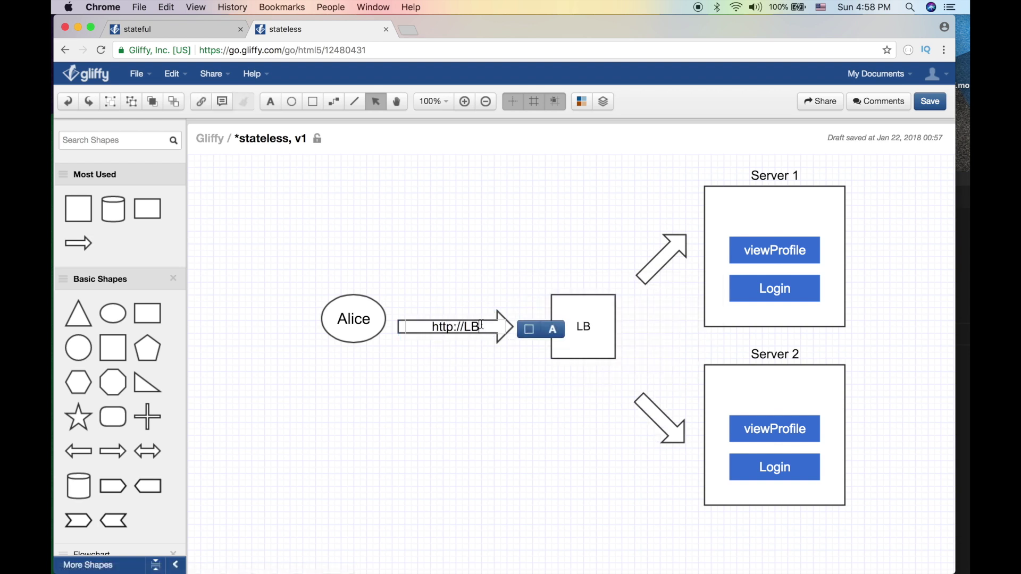
pyautogui.write('/login')
pyautogui.click(478, 351)
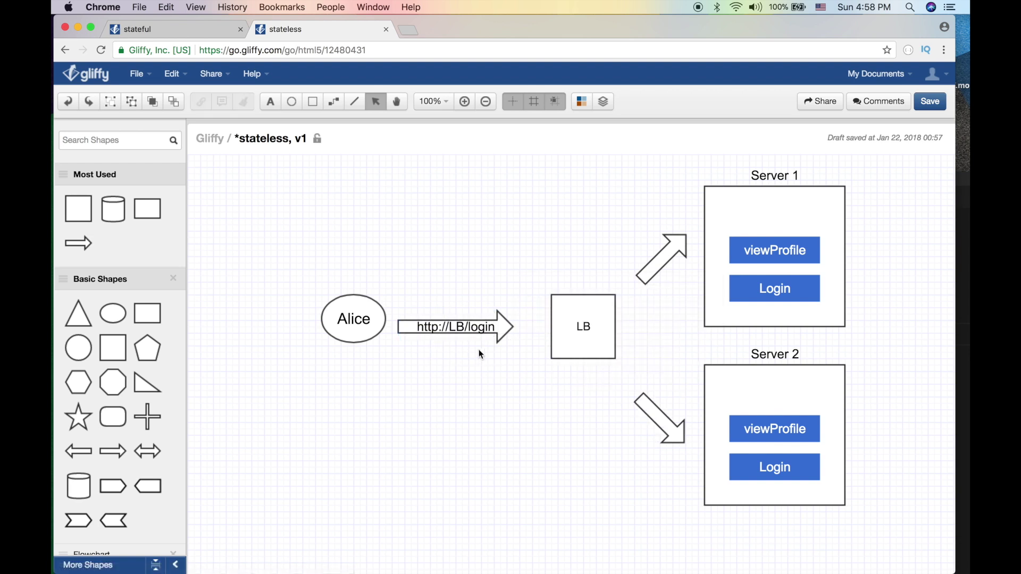
pyautogui.moveTo(480, 326); pyautogui.dragTo(487, 326)
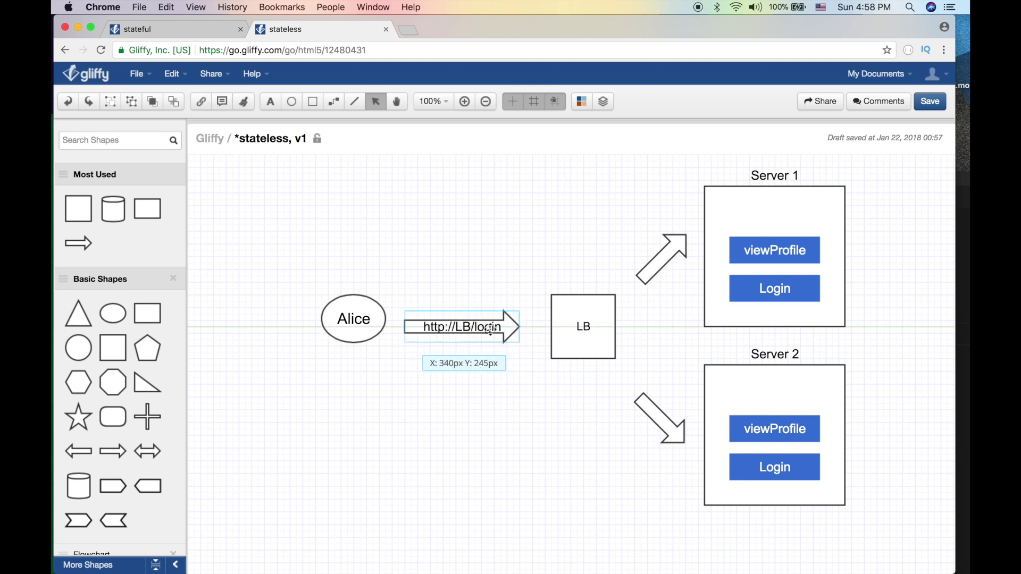
pyautogui.click(492, 287)
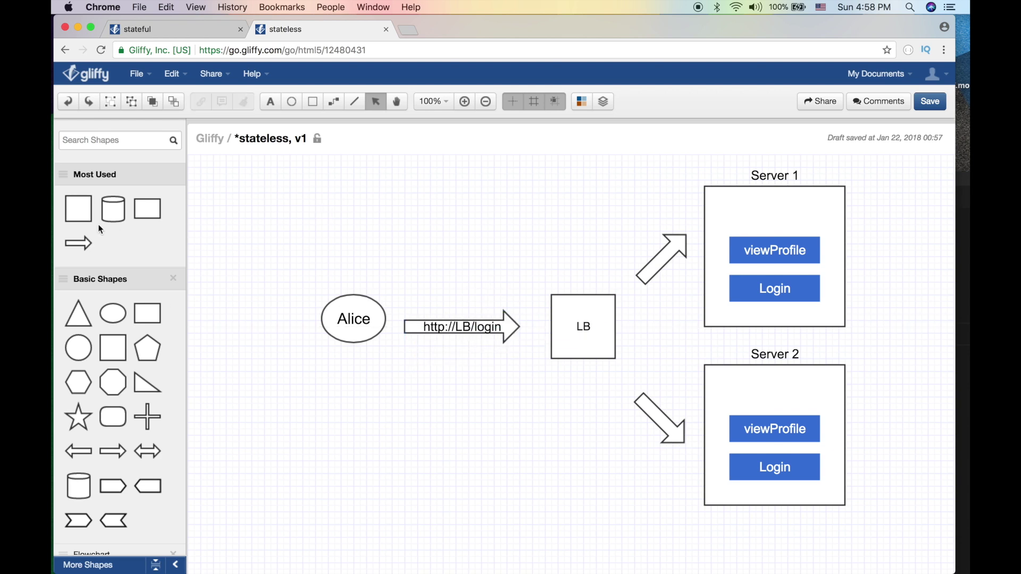
# Add a cylinder right of the servers and label it db.
pyautogui.moveTo(104, 204); pyautogui.dragTo(909, 337)
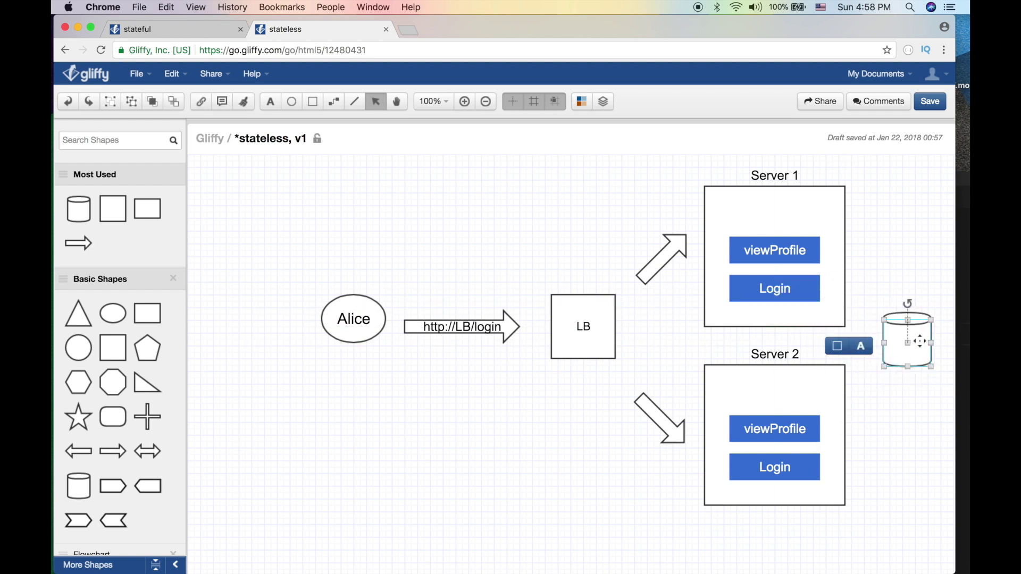
pyautogui.click(884, 311)
pyautogui.doubleClick(911, 333)
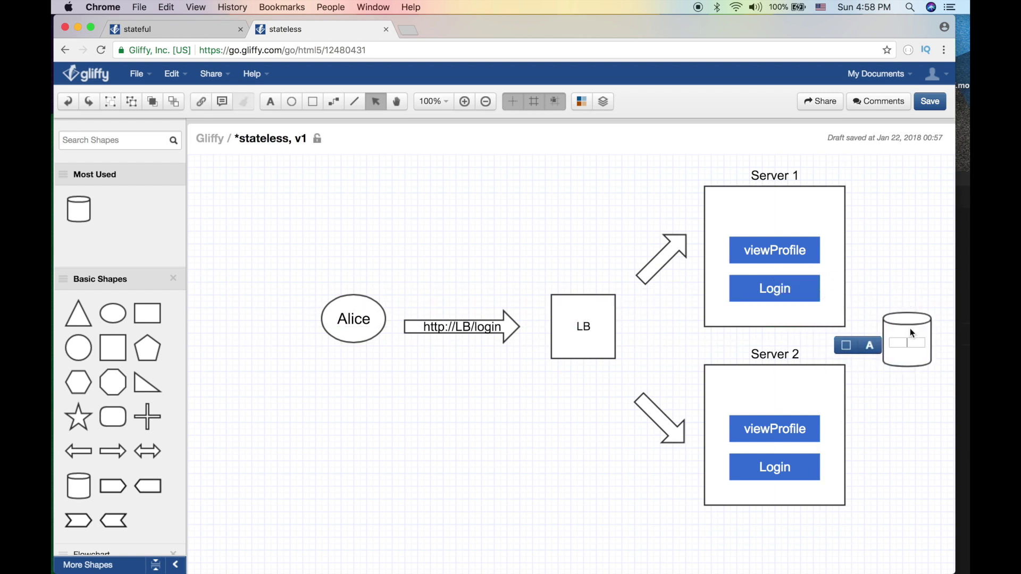
pyautogui.write('db')
pyautogui.click(900, 298)
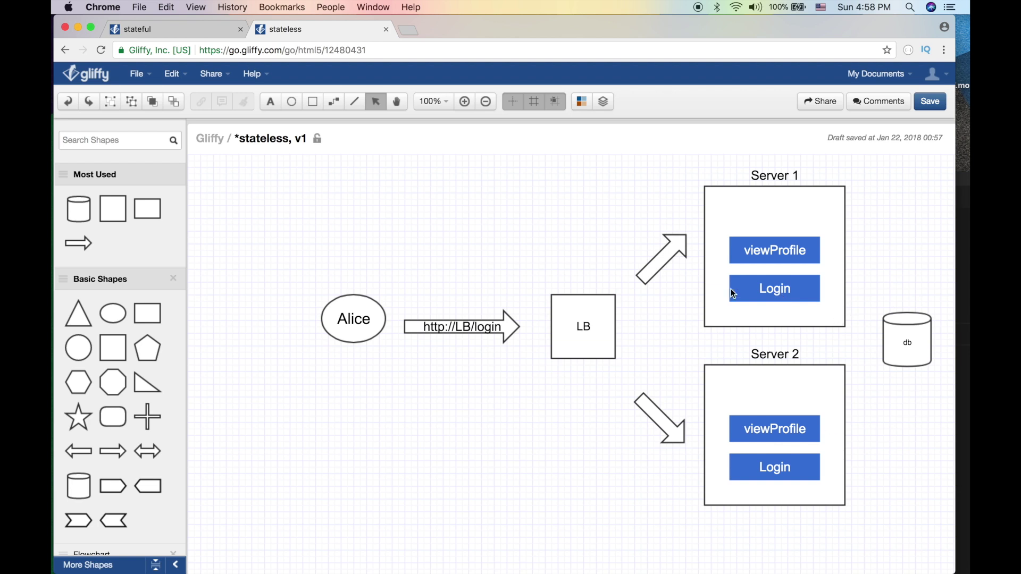
# Append ?user/pass to the arrow label and stretch the arrow from Alice to LB.
pyautogui.doubleClick(462, 327)
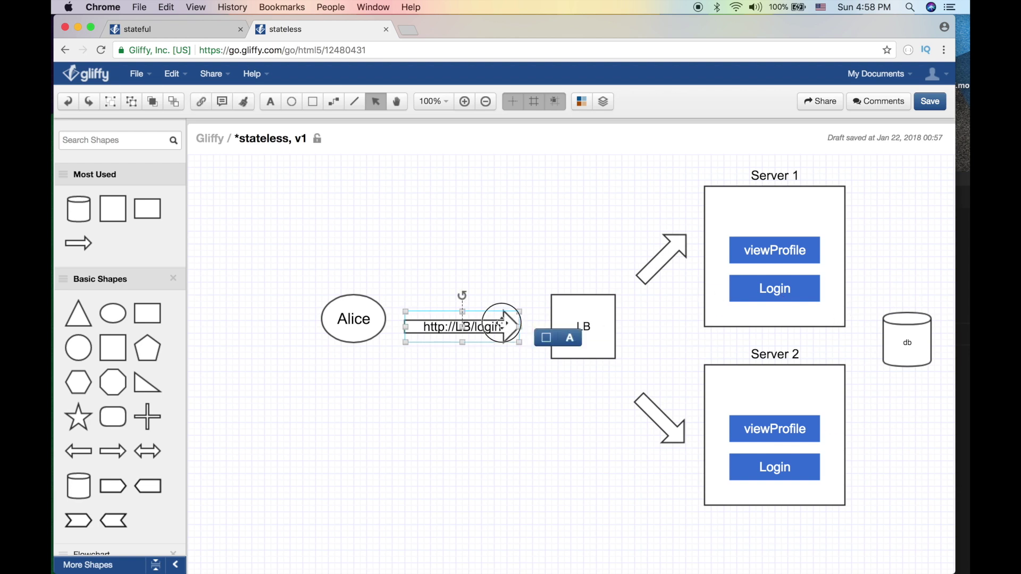
pyautogui.write('?u')
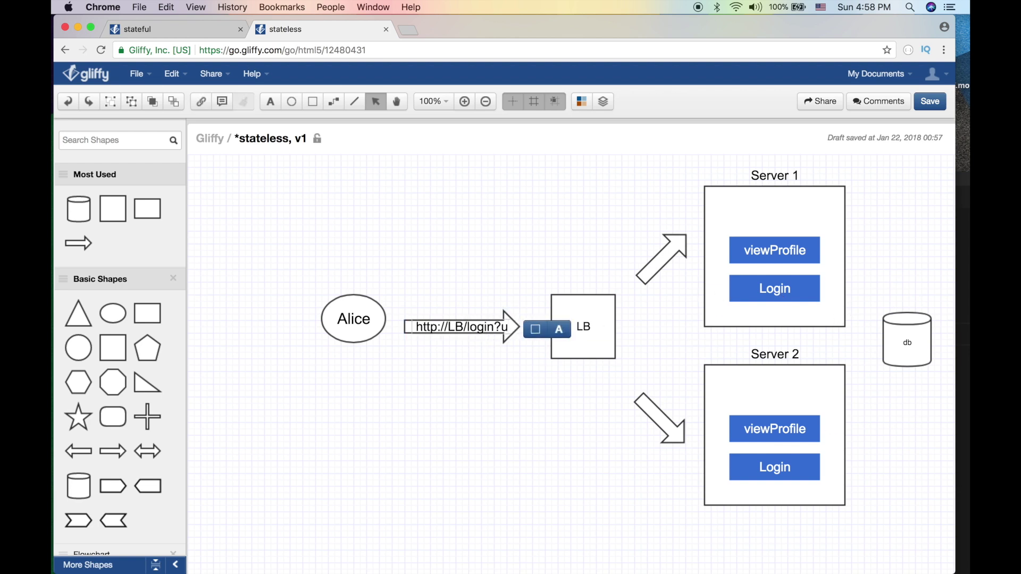
pyautogui.write('ser/pass')
pyautogui.click(516, 327)
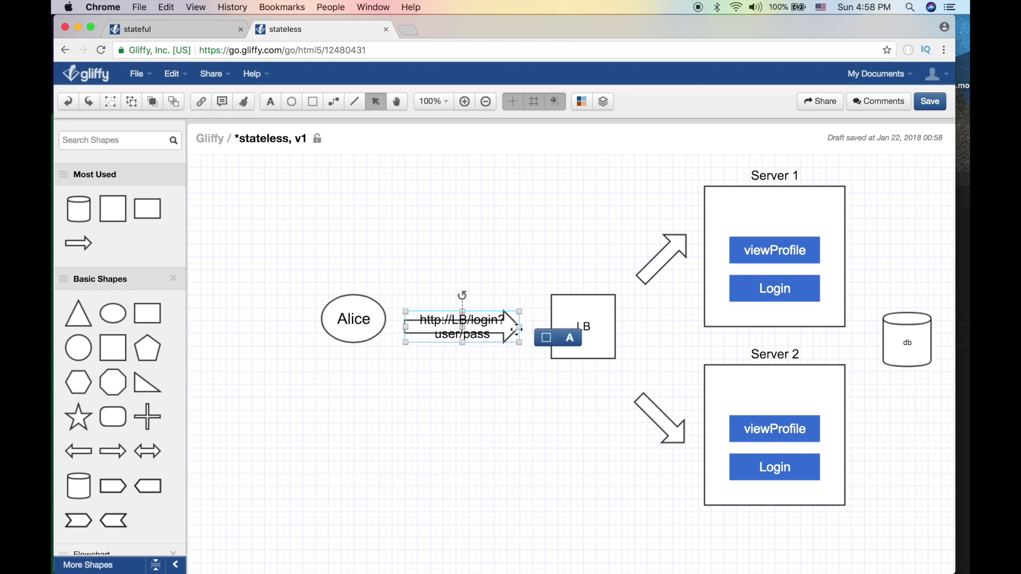
pyautogui.moveTo(516, 328); pyautogui.dragTo(552, 327)
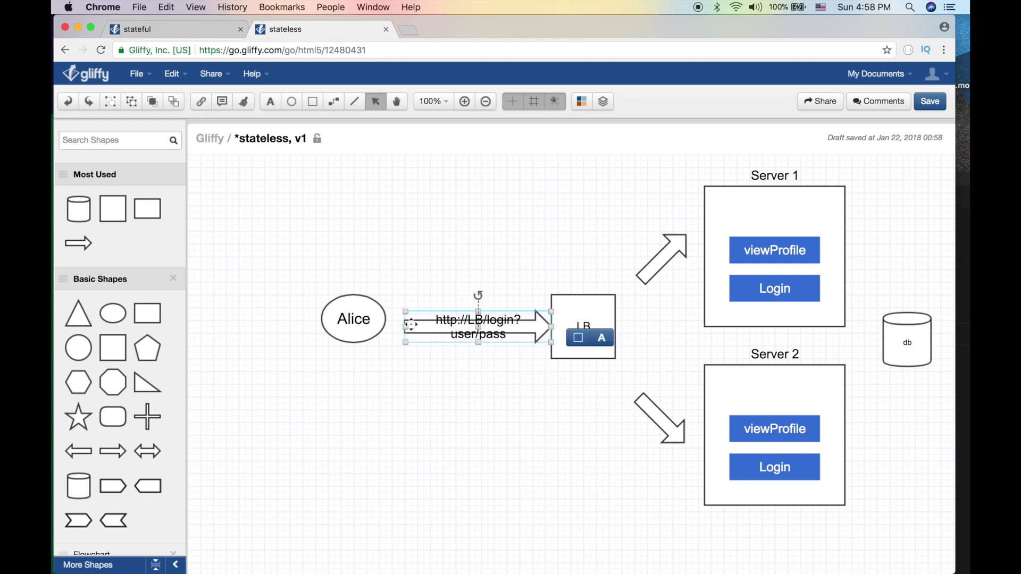
pyautogui.moveTo(409, 325); pyautogui.dragTo(334, 326)
pyautogui.click(454, 254)
pyautogui.click(393, 238)
pyautogui.click(335, 264)
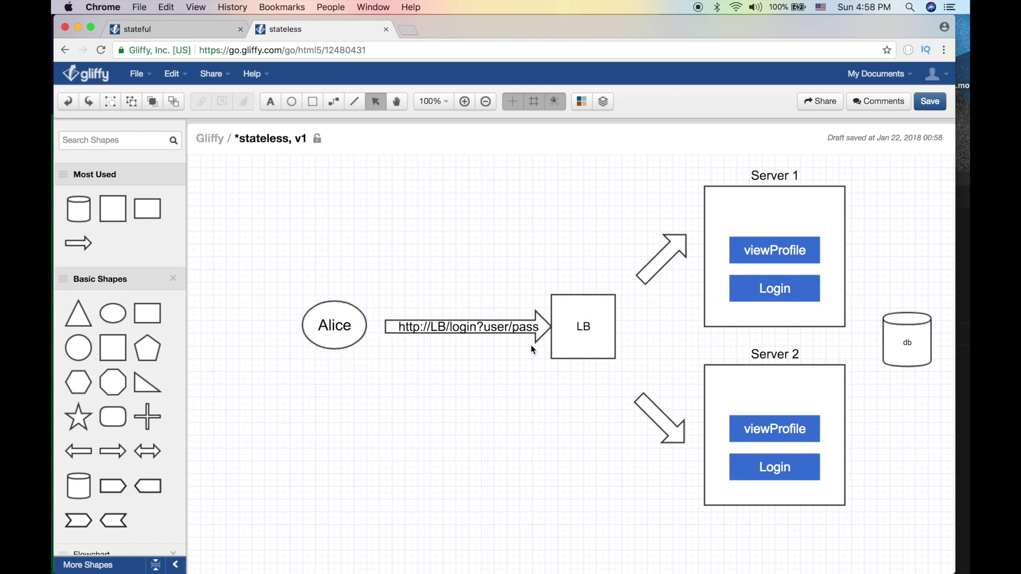
pyautogui.click(576, 339)
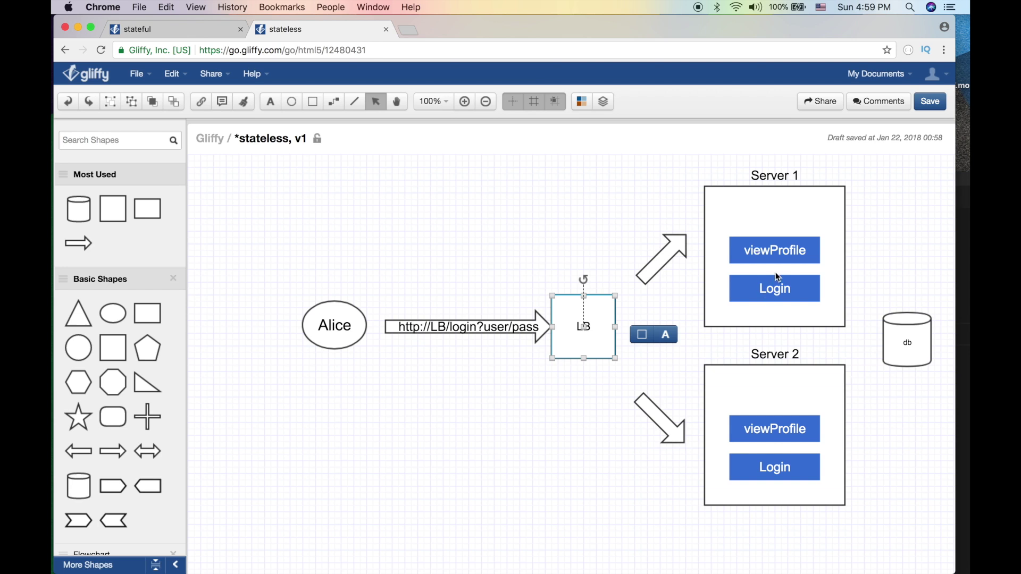
pyautogui.click(783, 292)
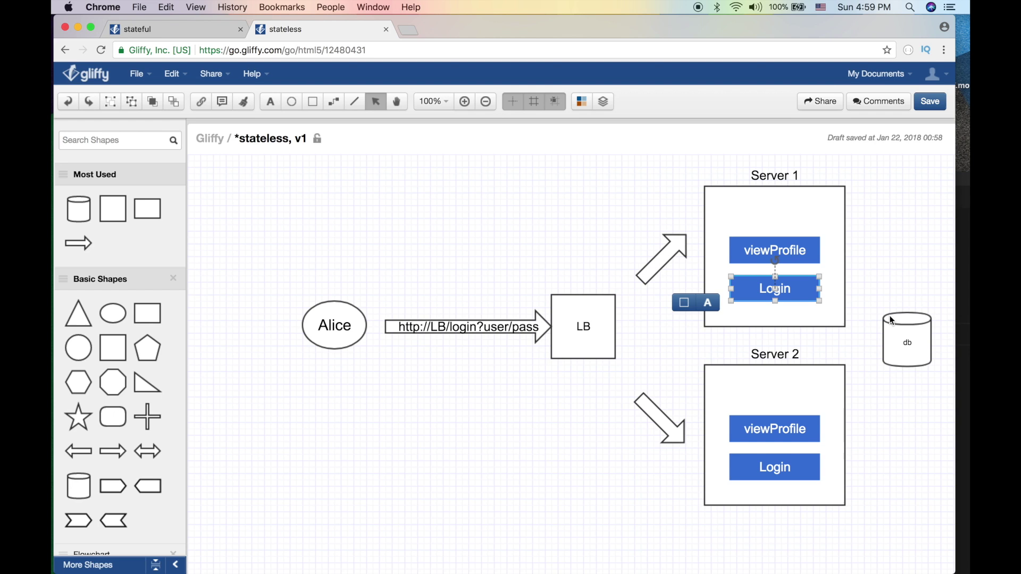
# Duplicate the URL arrow, rotate the copy to point back, then delete it.
pyautogui.click(525, 322)
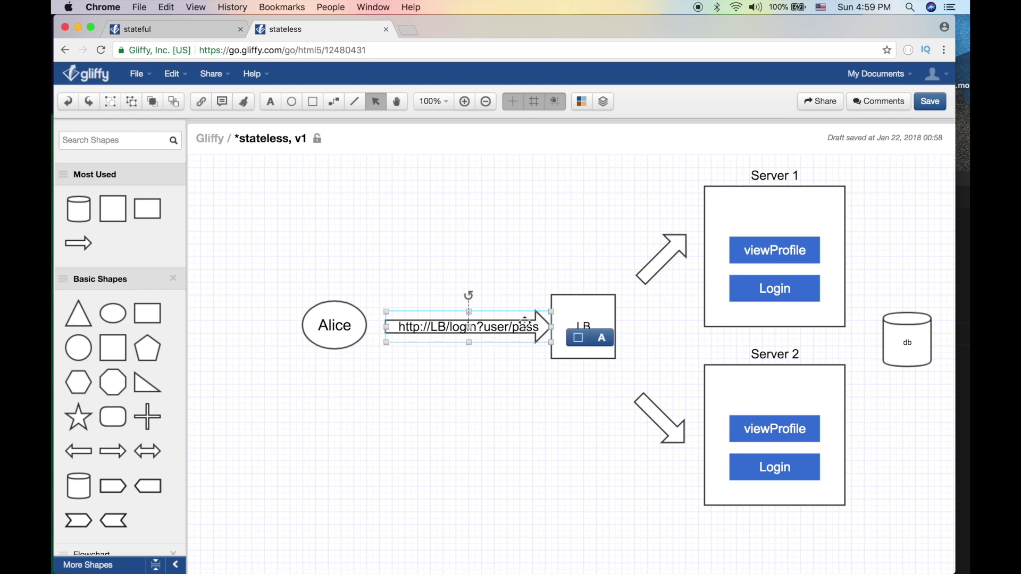
pyautogui.hotkey('ctrl', 'd')
pyautogui.moveTo(525, 322); pyautogui.dragTo(519, 401)
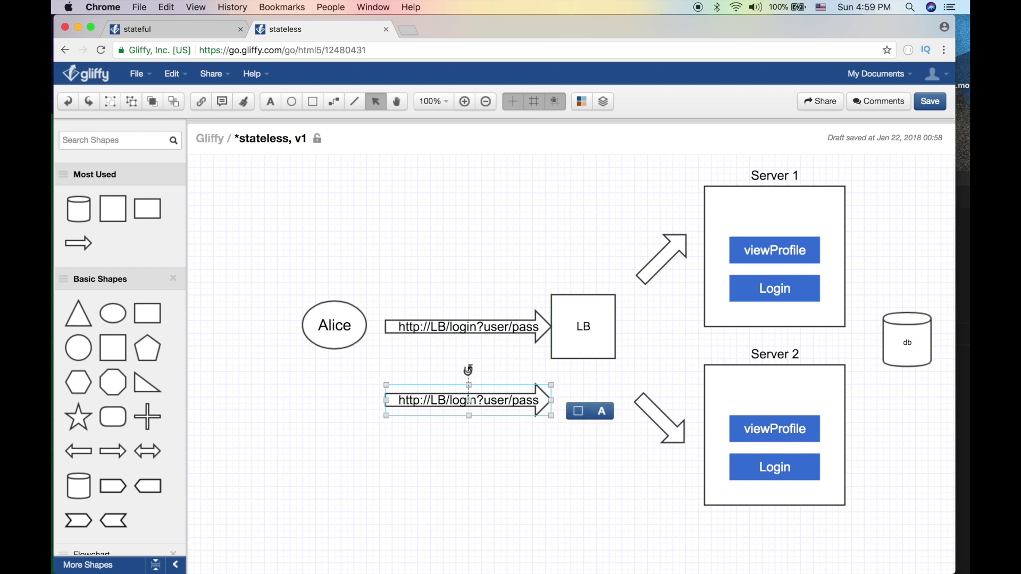
pyautogui.moveTo(468, 370); pyautogui.dragTo(455, 425)
pyautogui.press('Delete')
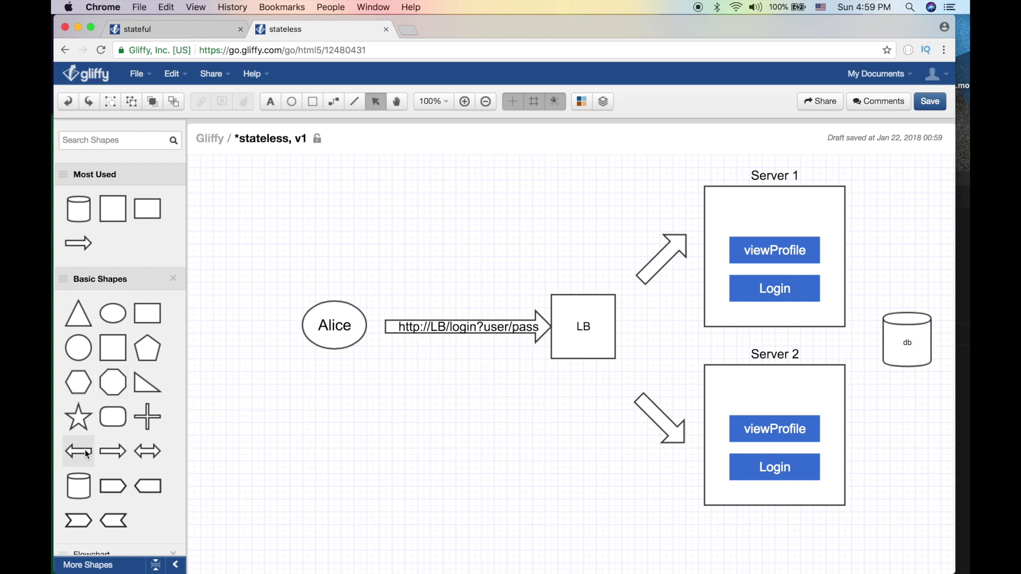
# Place a left arrow labelled 'token' just beneath the URL arrow.
pyautogui.moveTo(80, 451); pyautogui.dragTo(452, 400)
pyautogui.write('toek')
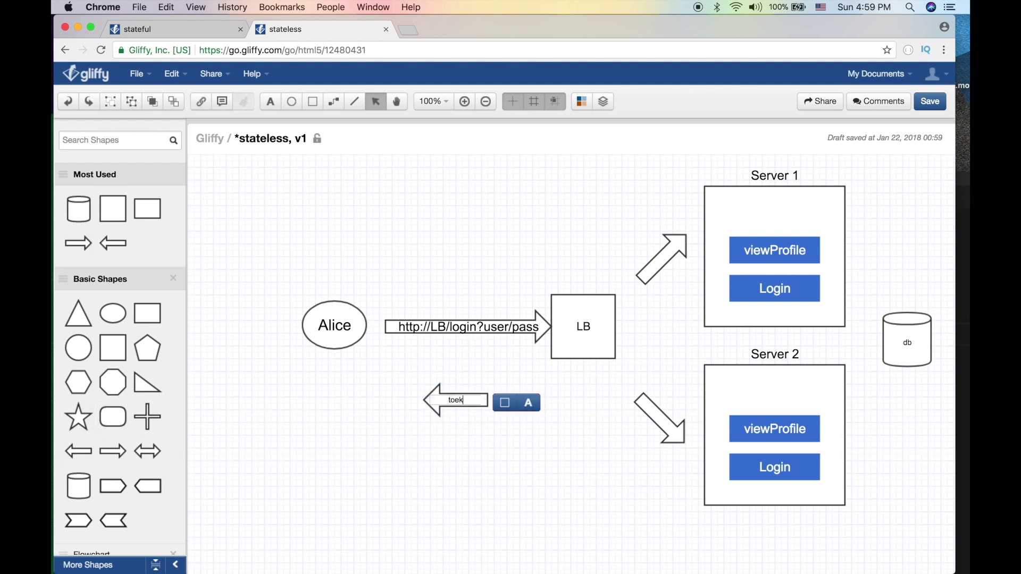
pyautogui.press('BackSpace')
pyautogui.press('BackSpace')
pyautogui.write('ken')
pyautogui.click(425, 388)
pyautogui.moveTo(462, 404); pyautogui.dragTo(456, 379)
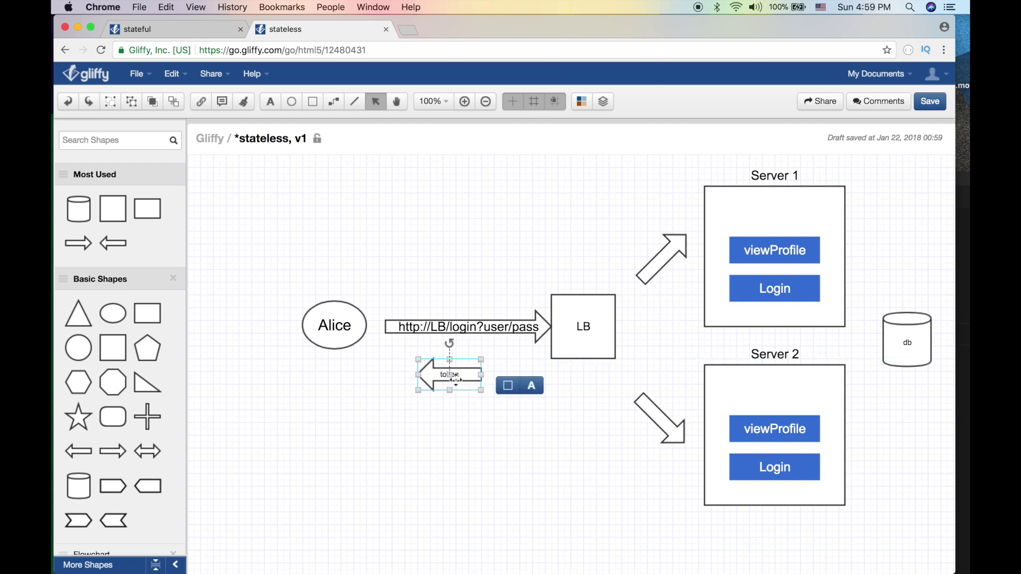
pyautogui.click(455, 406)
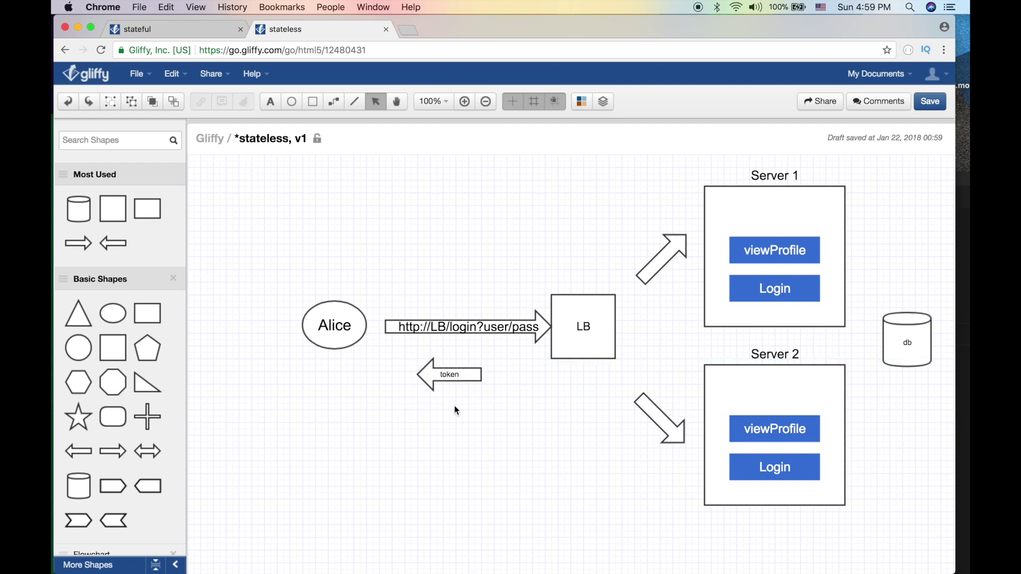
pyautogui.click(477, 327)
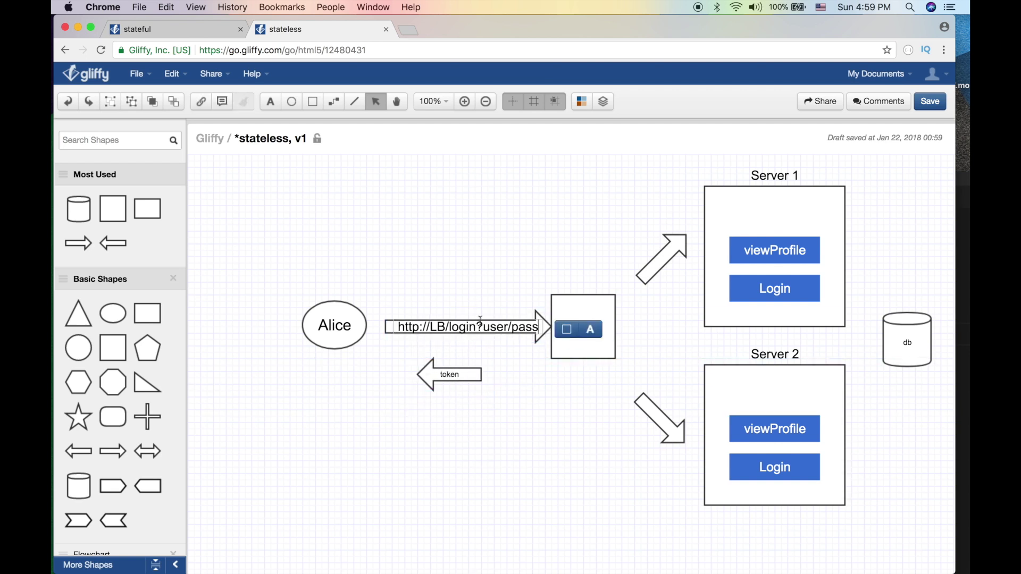
pyautogui.click(446, 394)
pyautogui.click(449, 375)
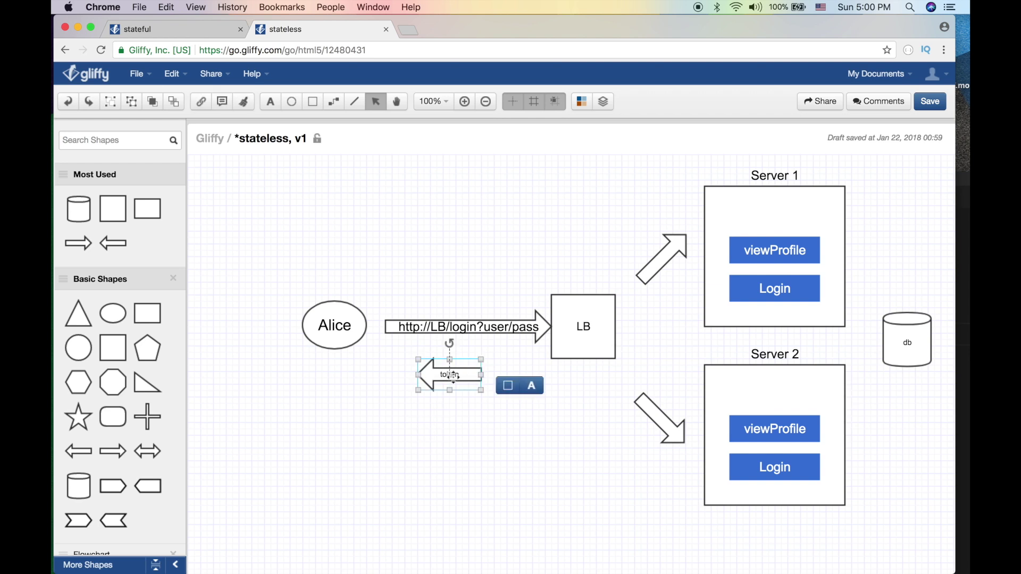
pyautogui.doubleClick(505, 327)
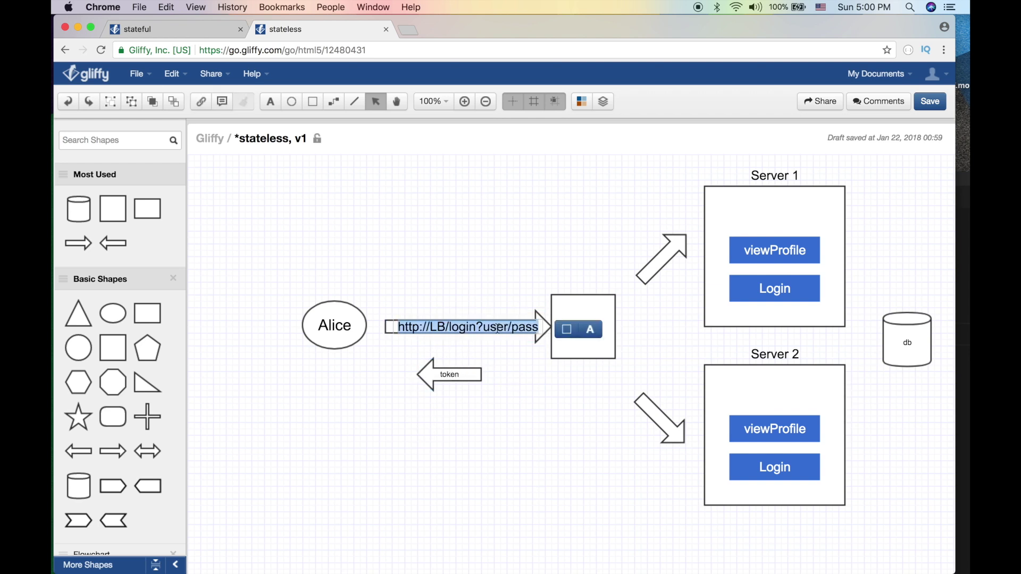
pyautogui.click(494, 327)
pyautogui.moveTo(452, 327); pyautogui.dragTo(548, 330)
pyautogui.write('view')
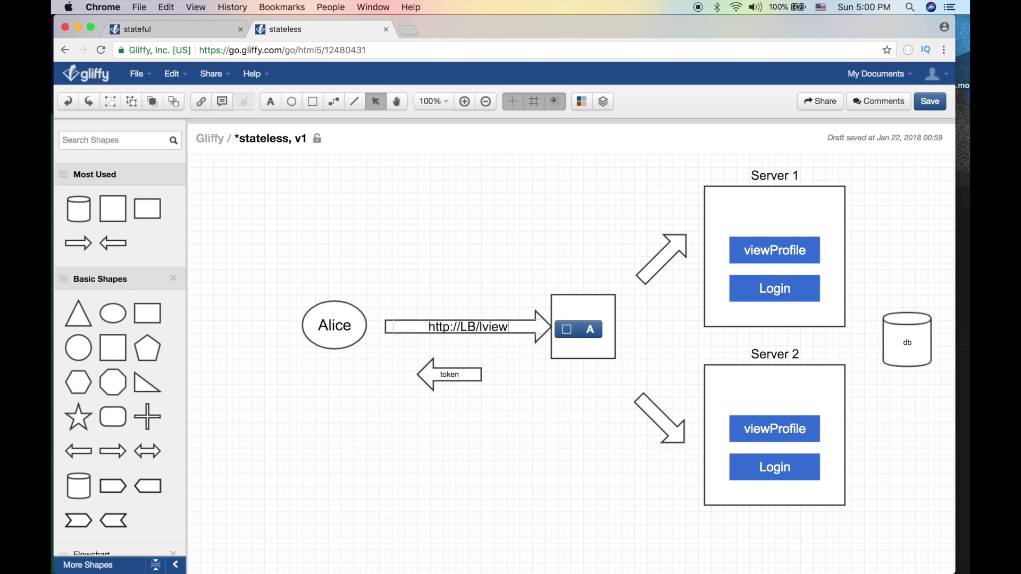
pyautogui.write('Profile')
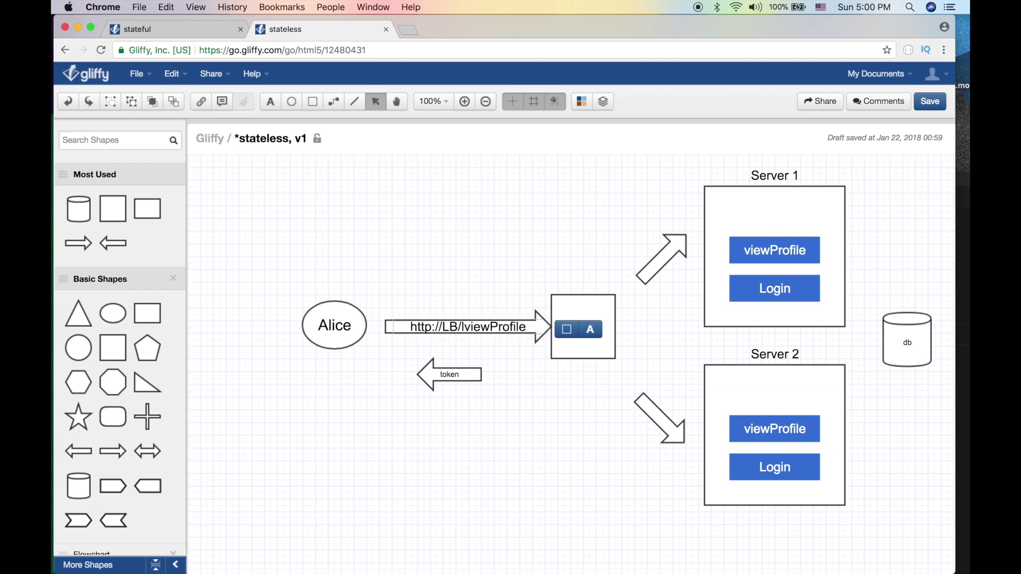
pyautogui.write('?token=')
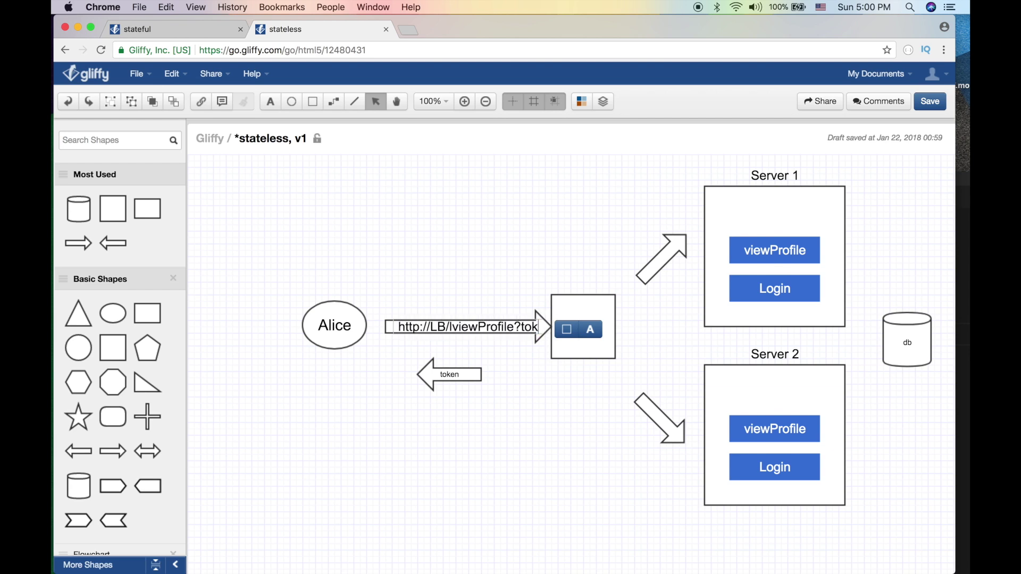
pyautogui.click(399, 338)
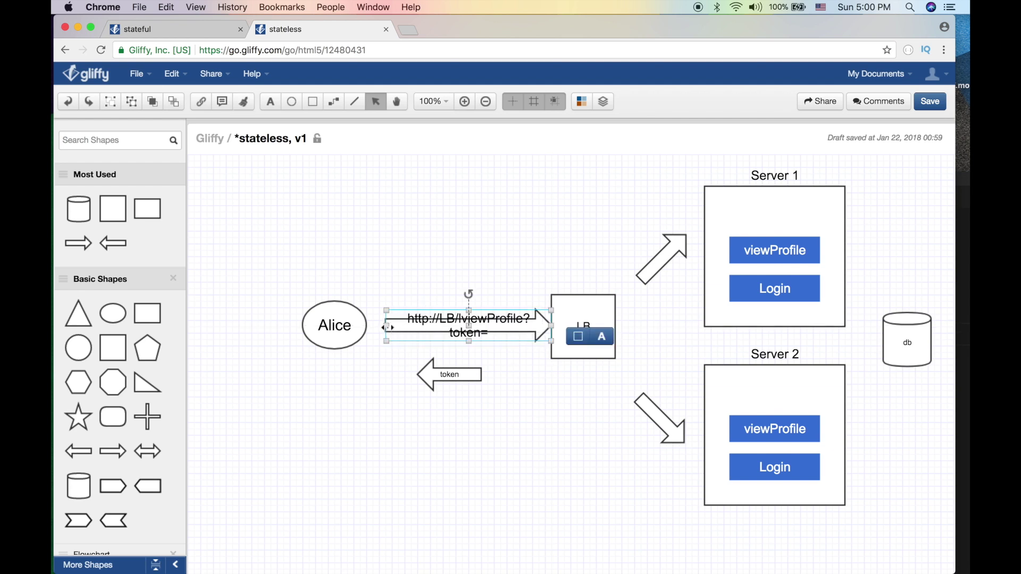
pyautogui.moveTo(386, 325); pyautogui.dragTo(346, 330)
pyautogui.doubleClick(510, 326)
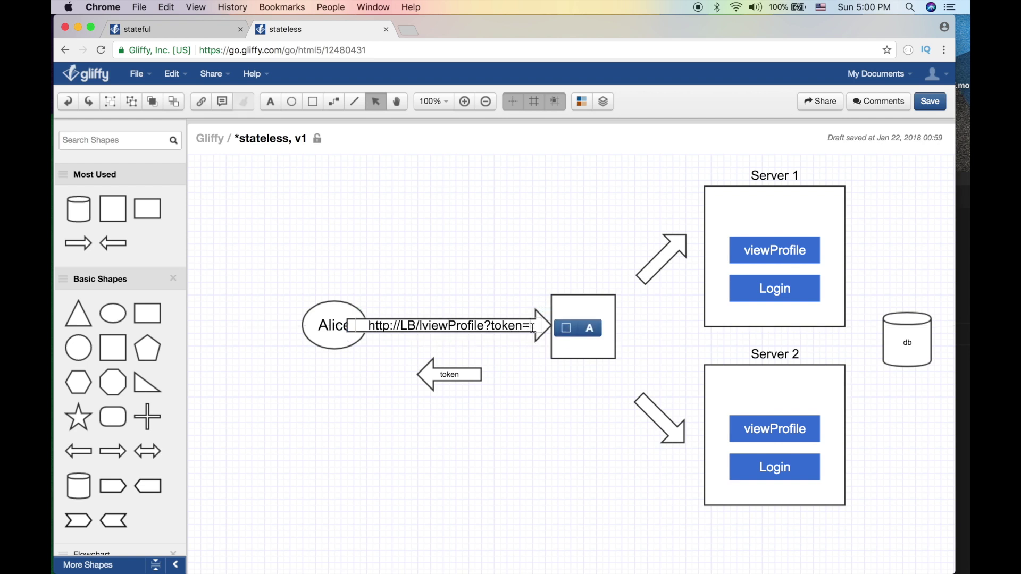
pyautogui.write('abc')
pyautogui.click(515, 373)
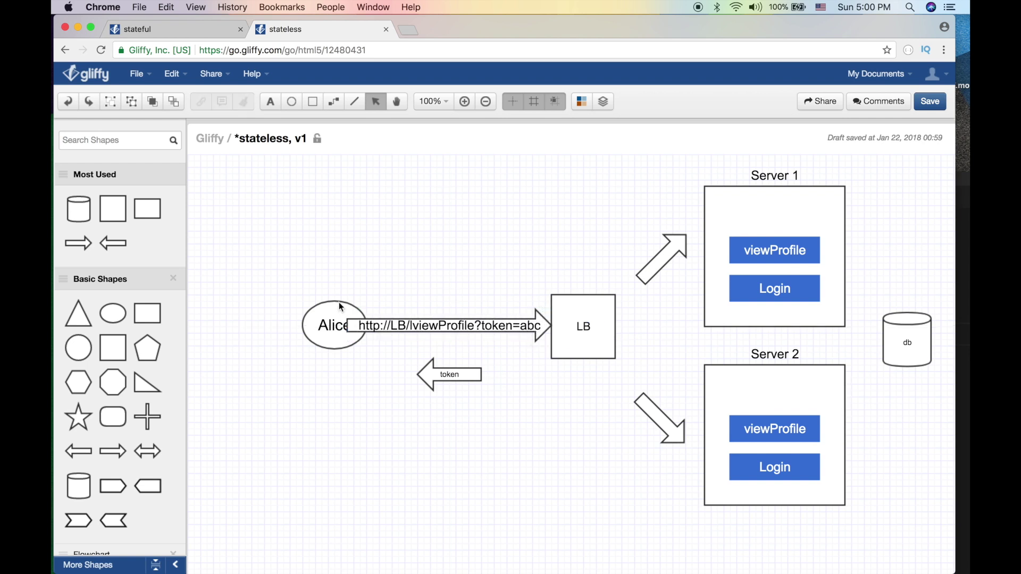
# Move Alice further left to make room for the longer arrow.
pyautogui.click(330, 312)
pyautogui.moveTo(329, 312); pyautogui.dragTo(292, 313)
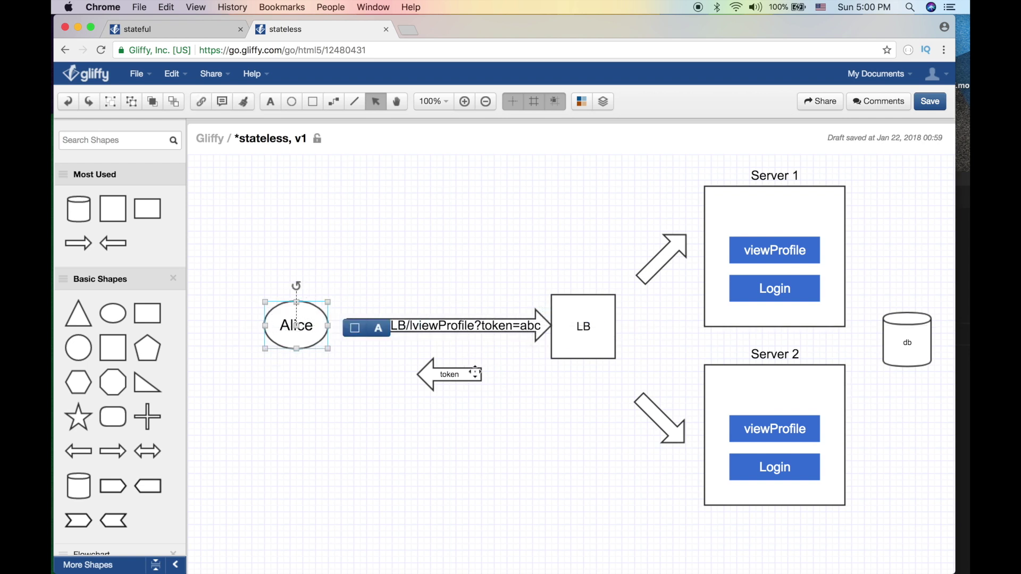
pyautogui.click(471, 374)
pyautogui.click(466, 419)
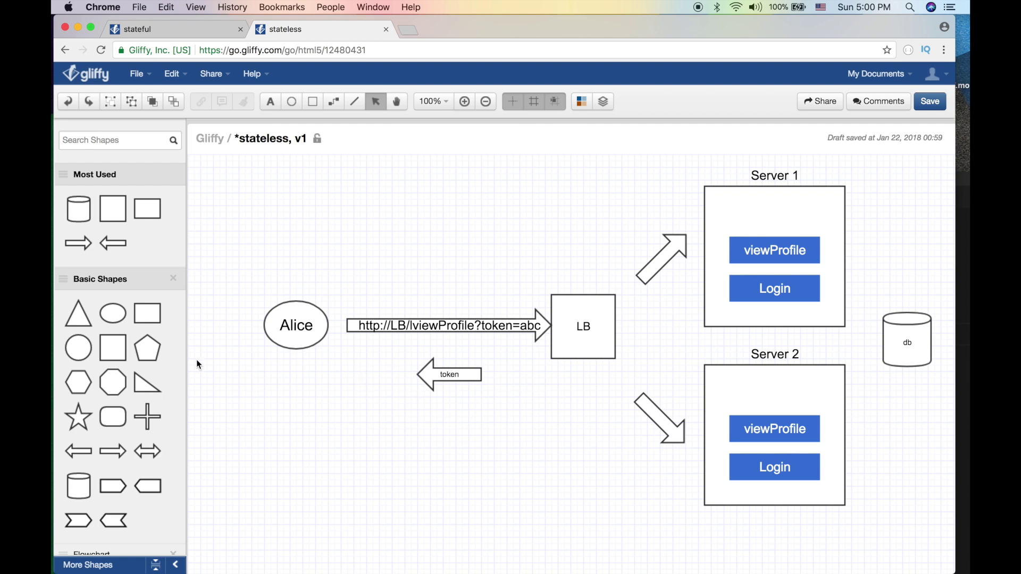
pyautogui.click(582, 326)
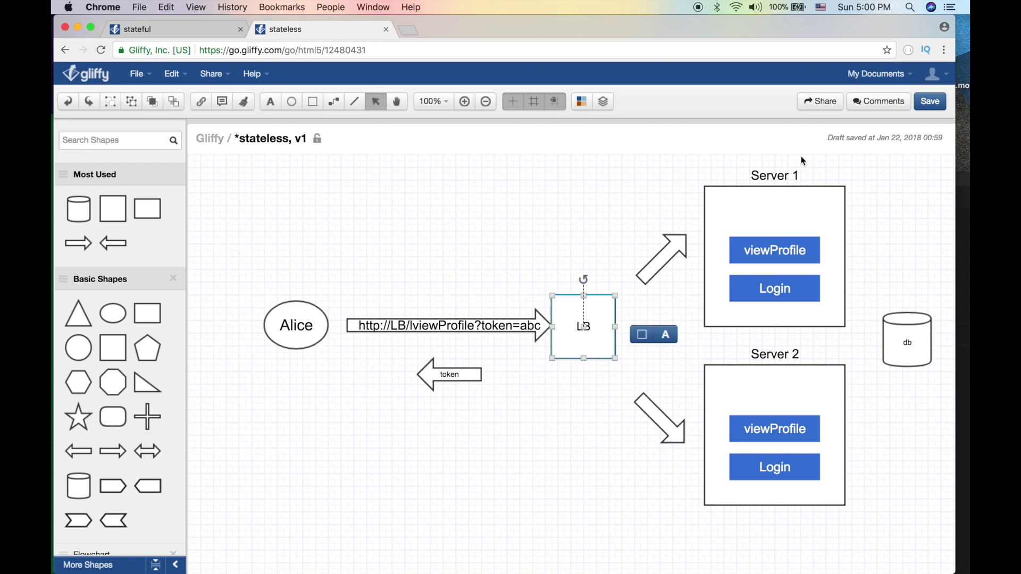
pyautogui.click(789, 260)
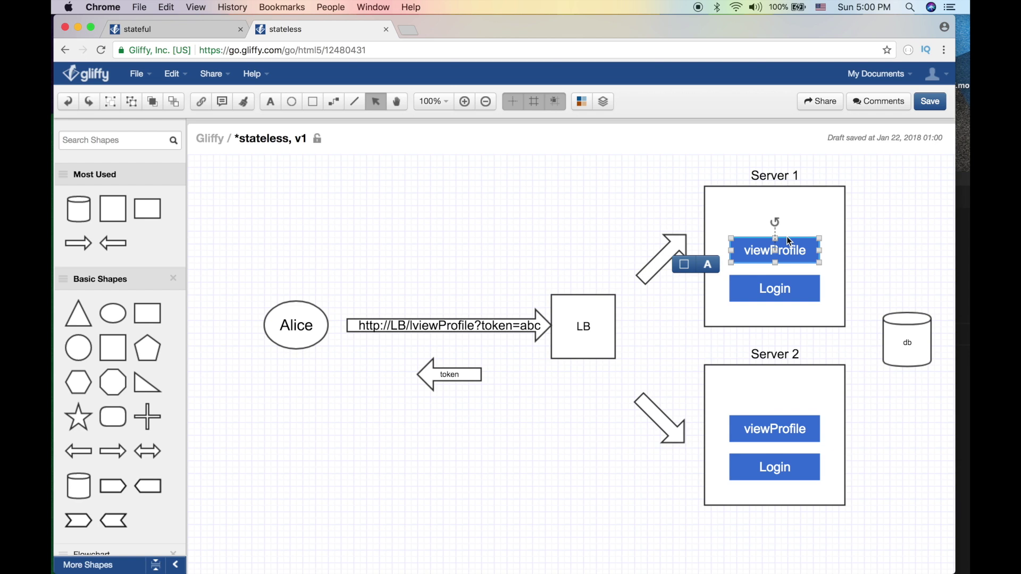
pyautogui.click(894, 250)
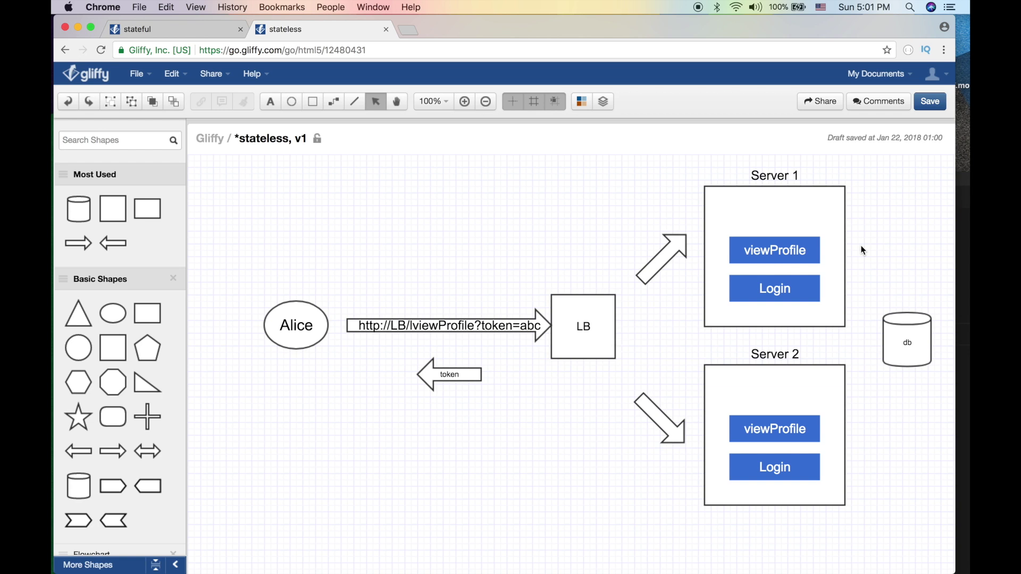
pyautogui.click(804, 256)
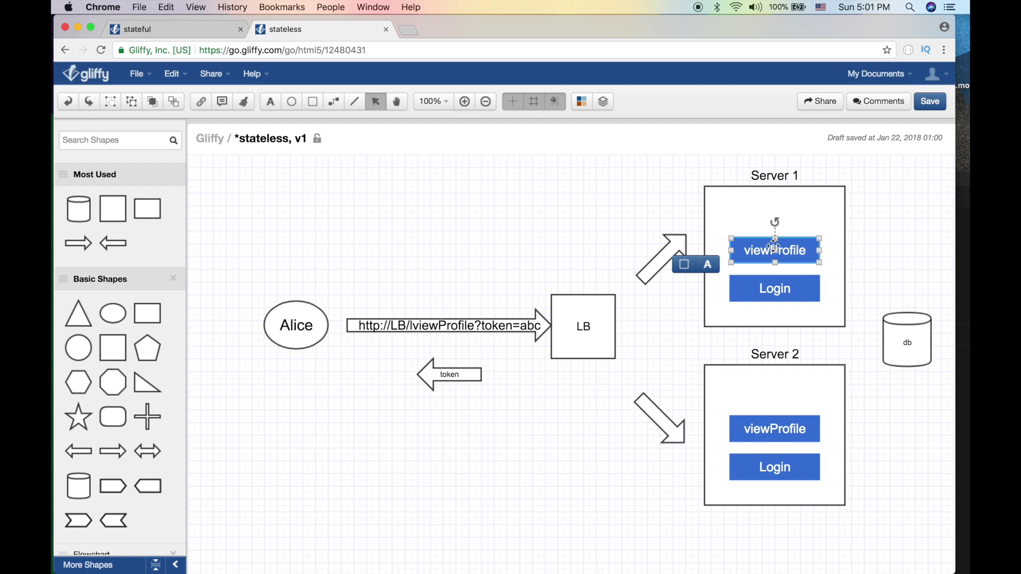
pyautogui.click(588, 226)
pyautogui.click(575, 321)
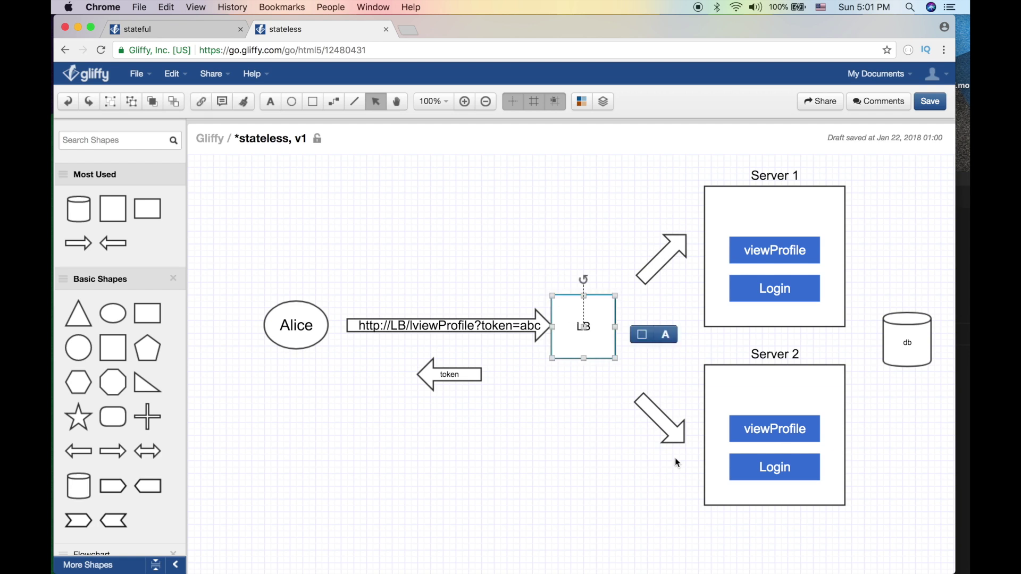
pyautogui.click(638, 447)
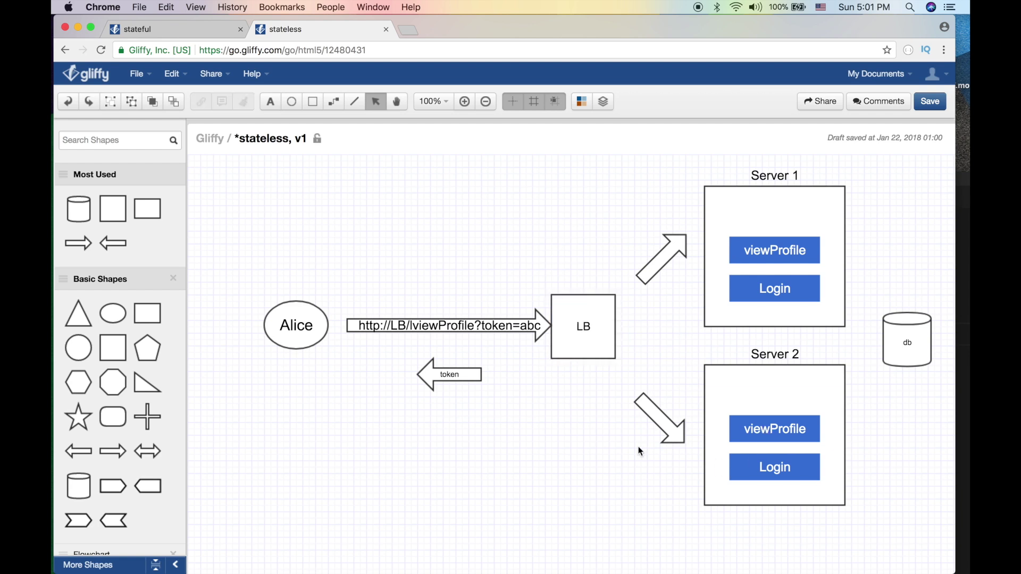
pyautogui.click(761, 447)
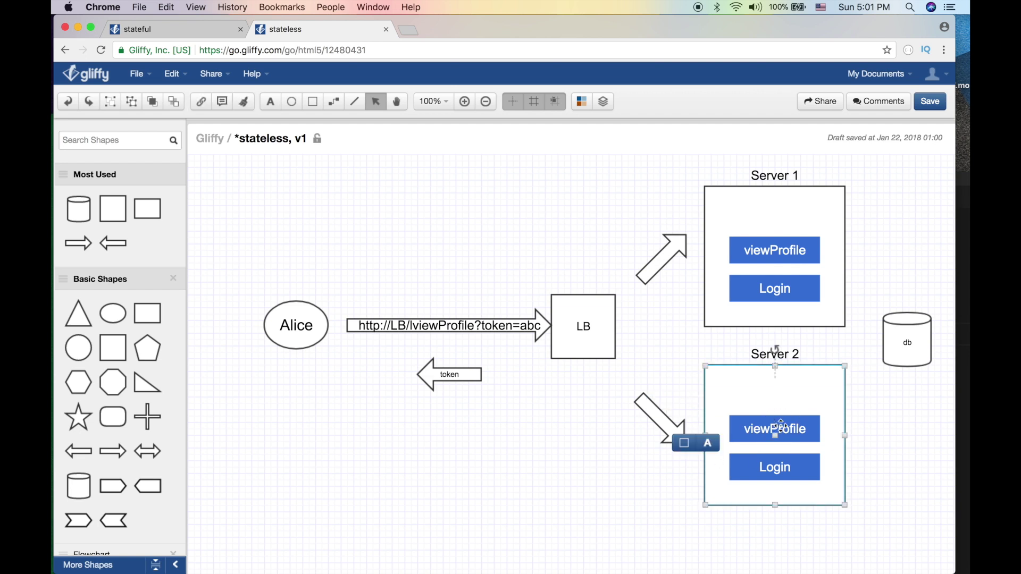
pyautogui.click(931, 408)
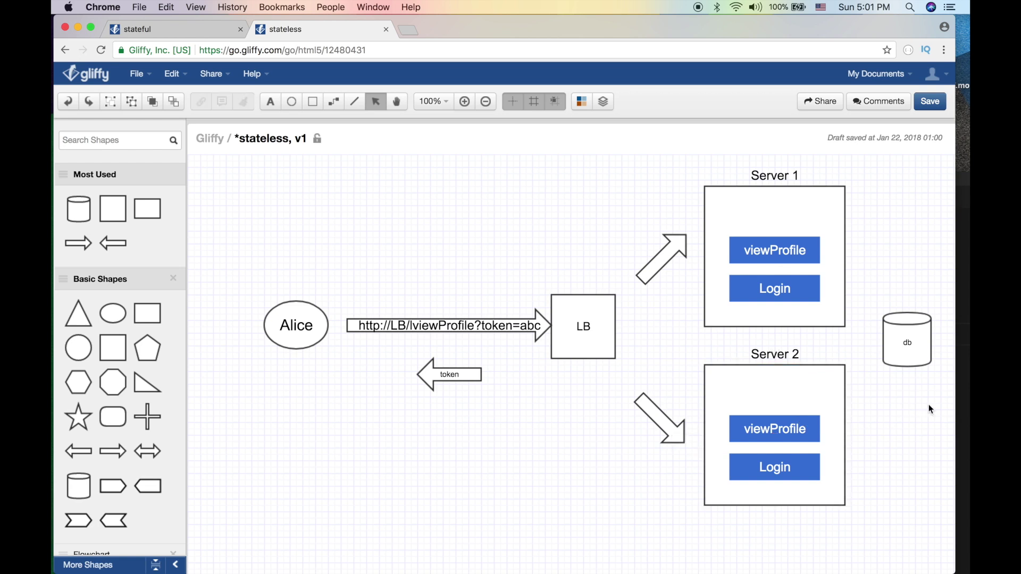